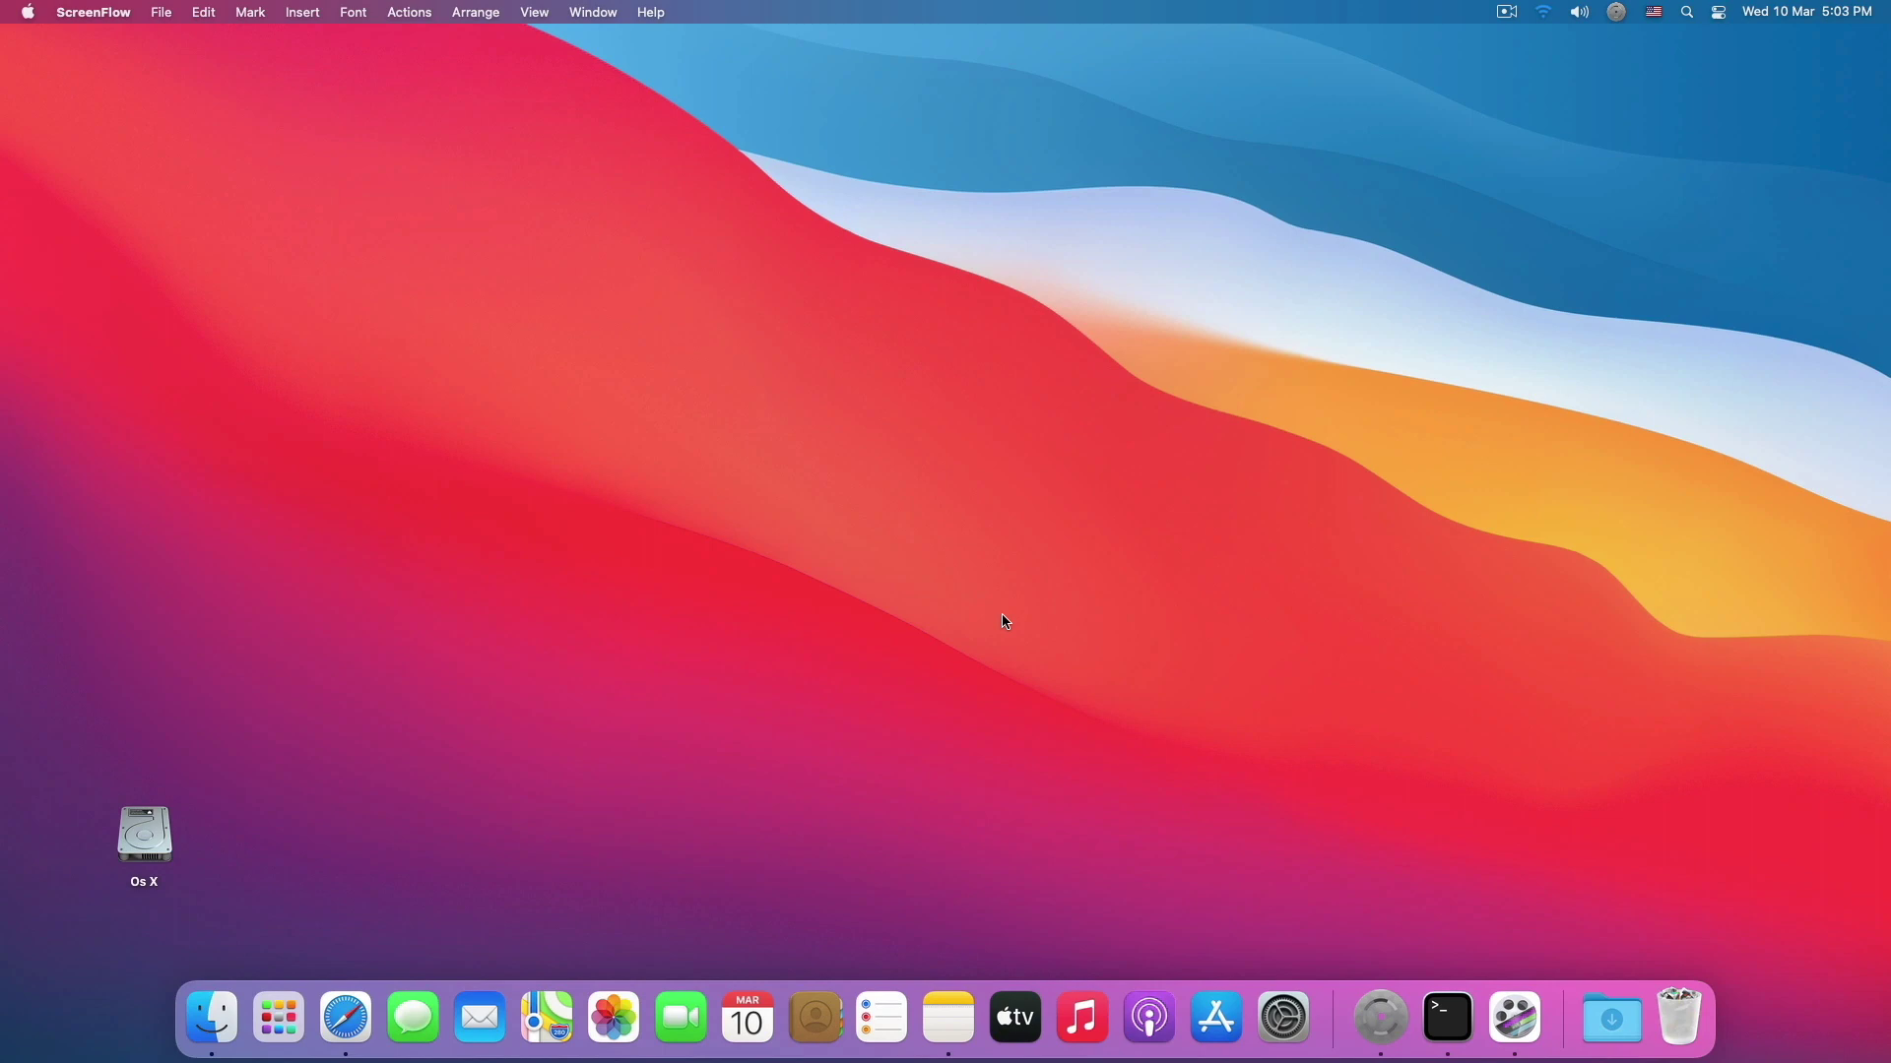
# Open About This Mac from the Apple menu and move its window lower on screen.
pyautogui.click(26, 12)
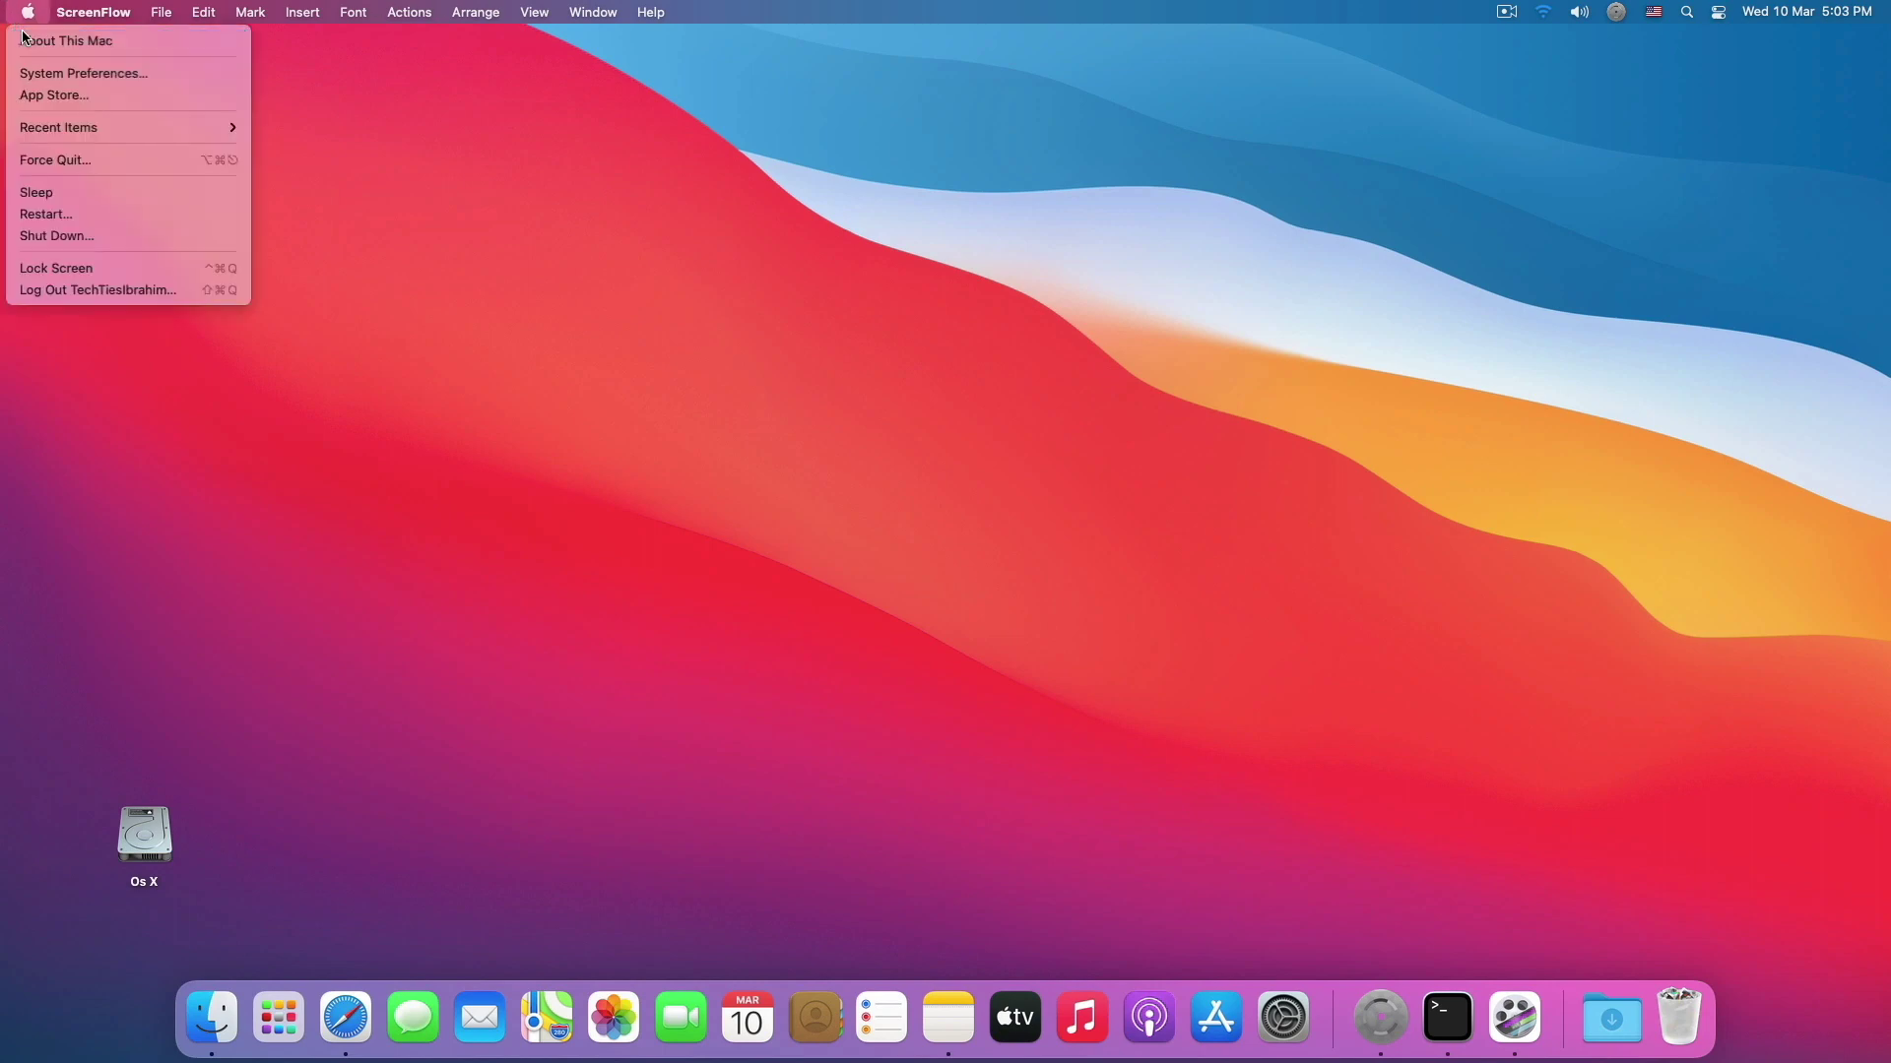
pyautogui.click(59, 40)
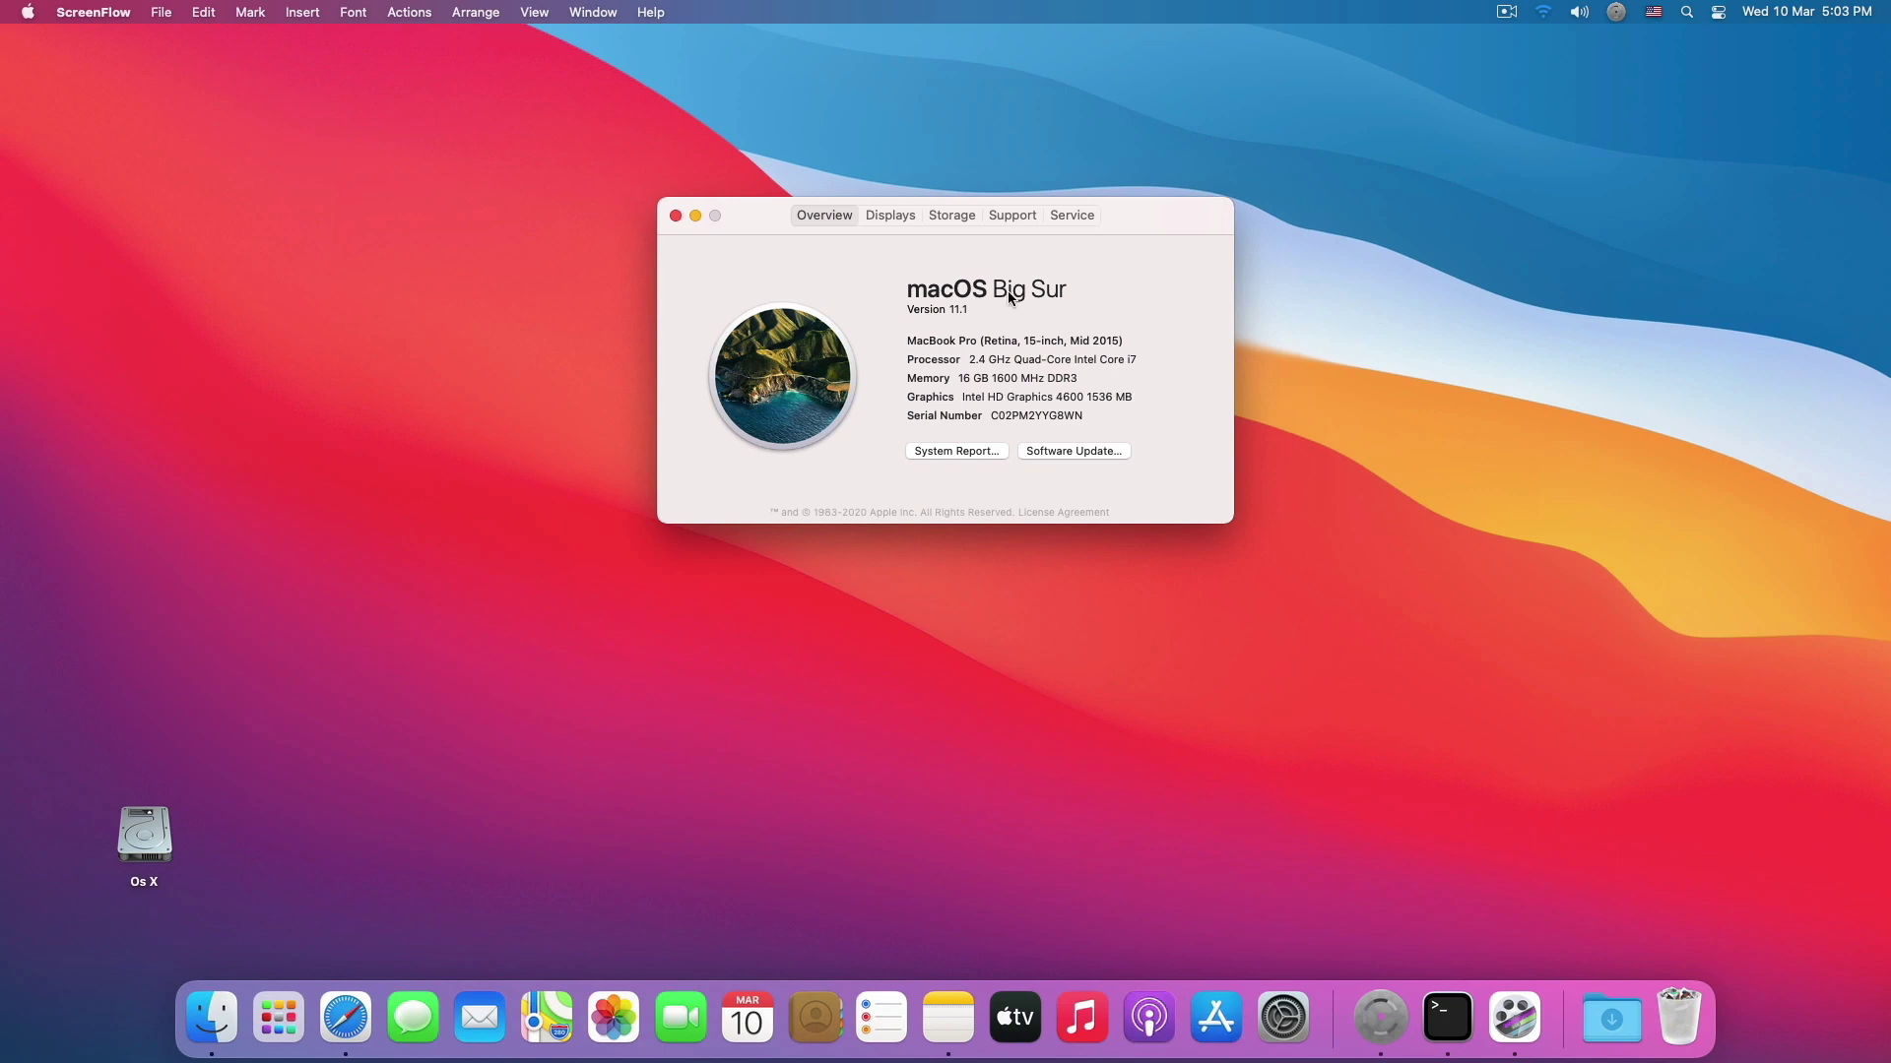
pyautogui.moveTo(1142, 234); pyautogui.dragTo(1161, 403)
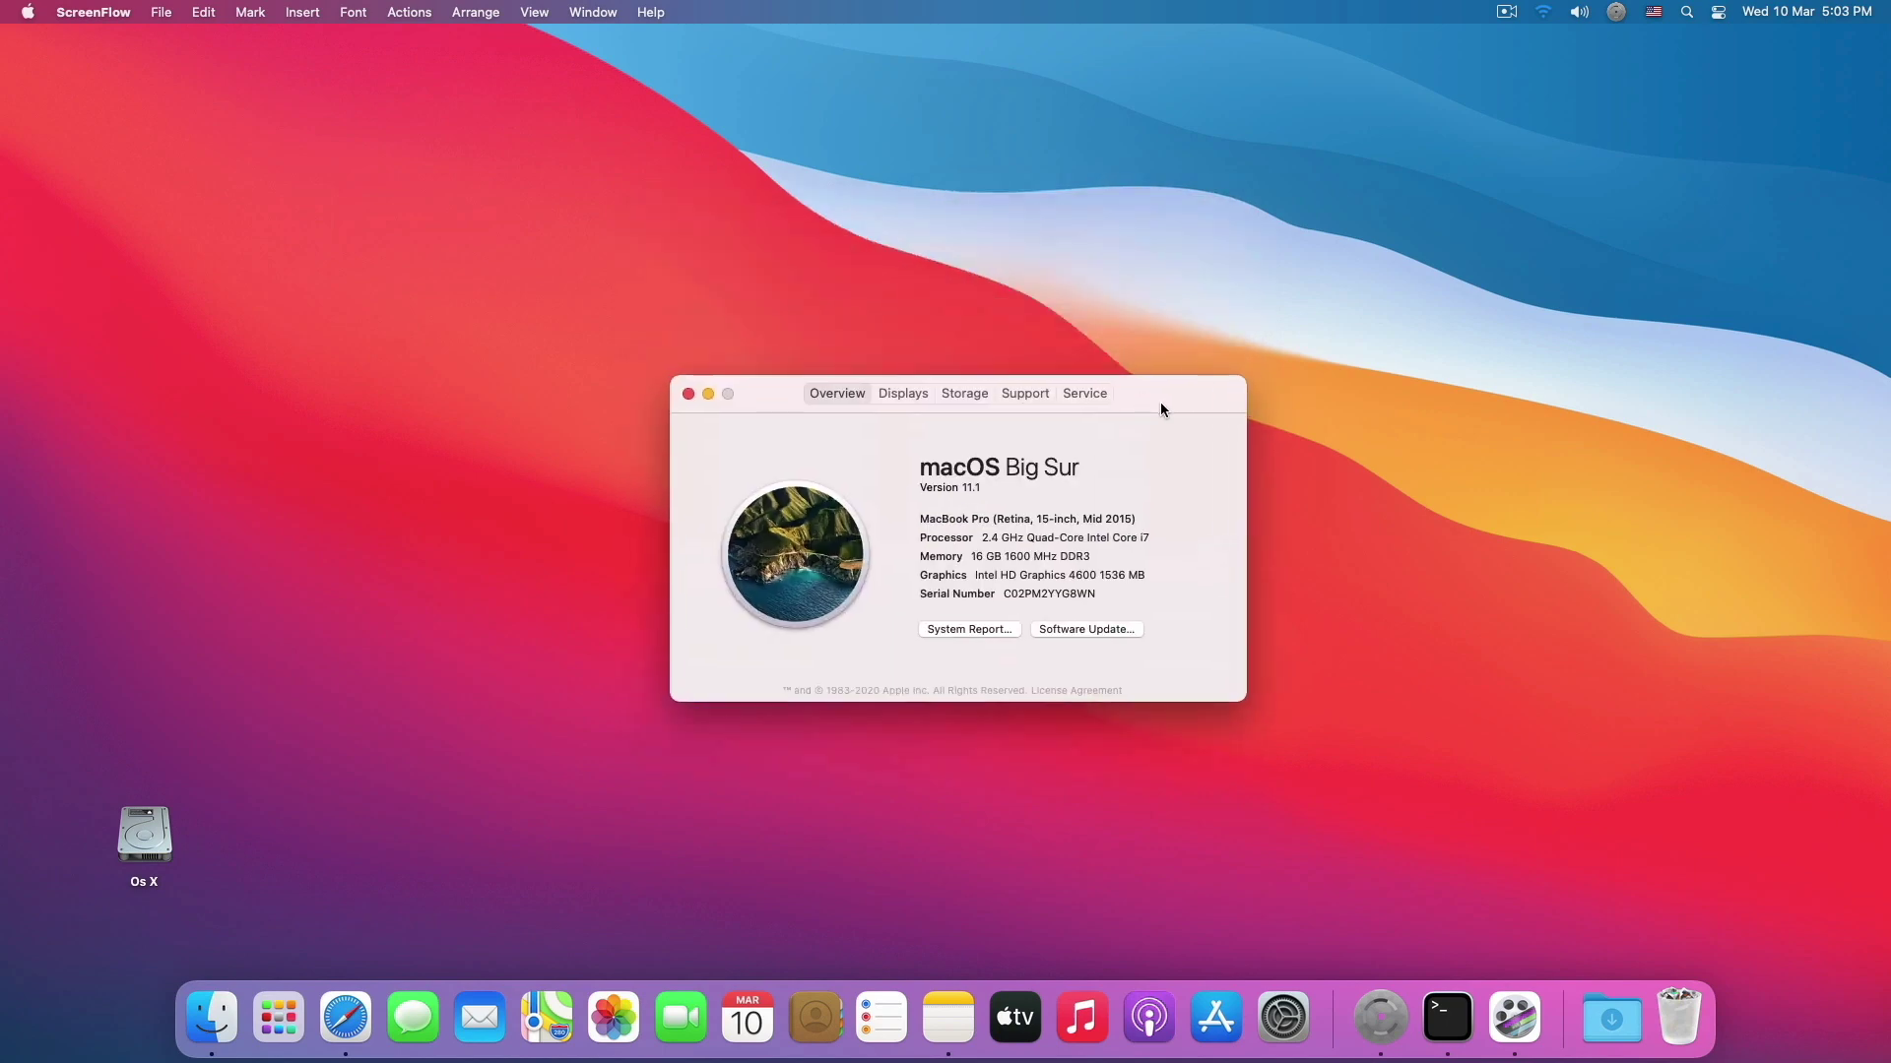
# Open the System Report and centre its window on screen.
pyautogui.click(978, 635)
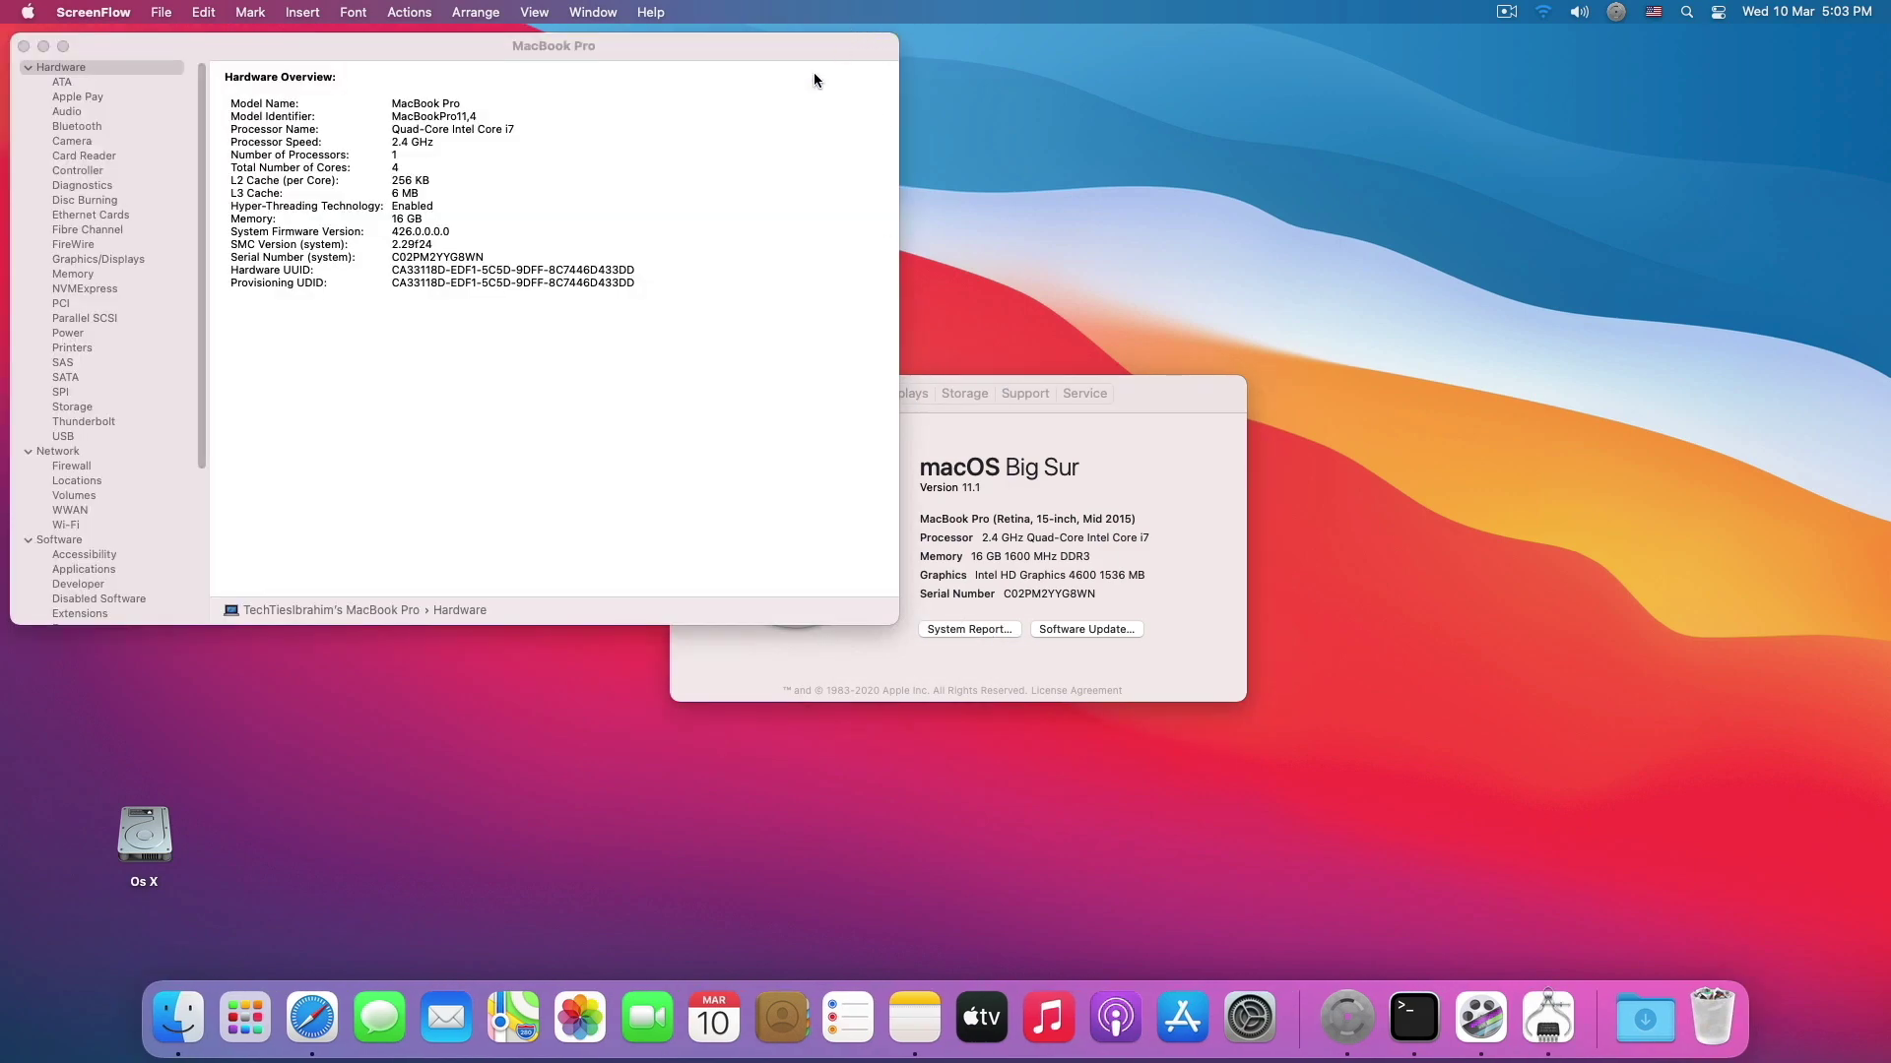
pyautogui.click(814, 79)
pyautogui.moveTo(808, 33); pyautogui.dragTo(1121, 177)
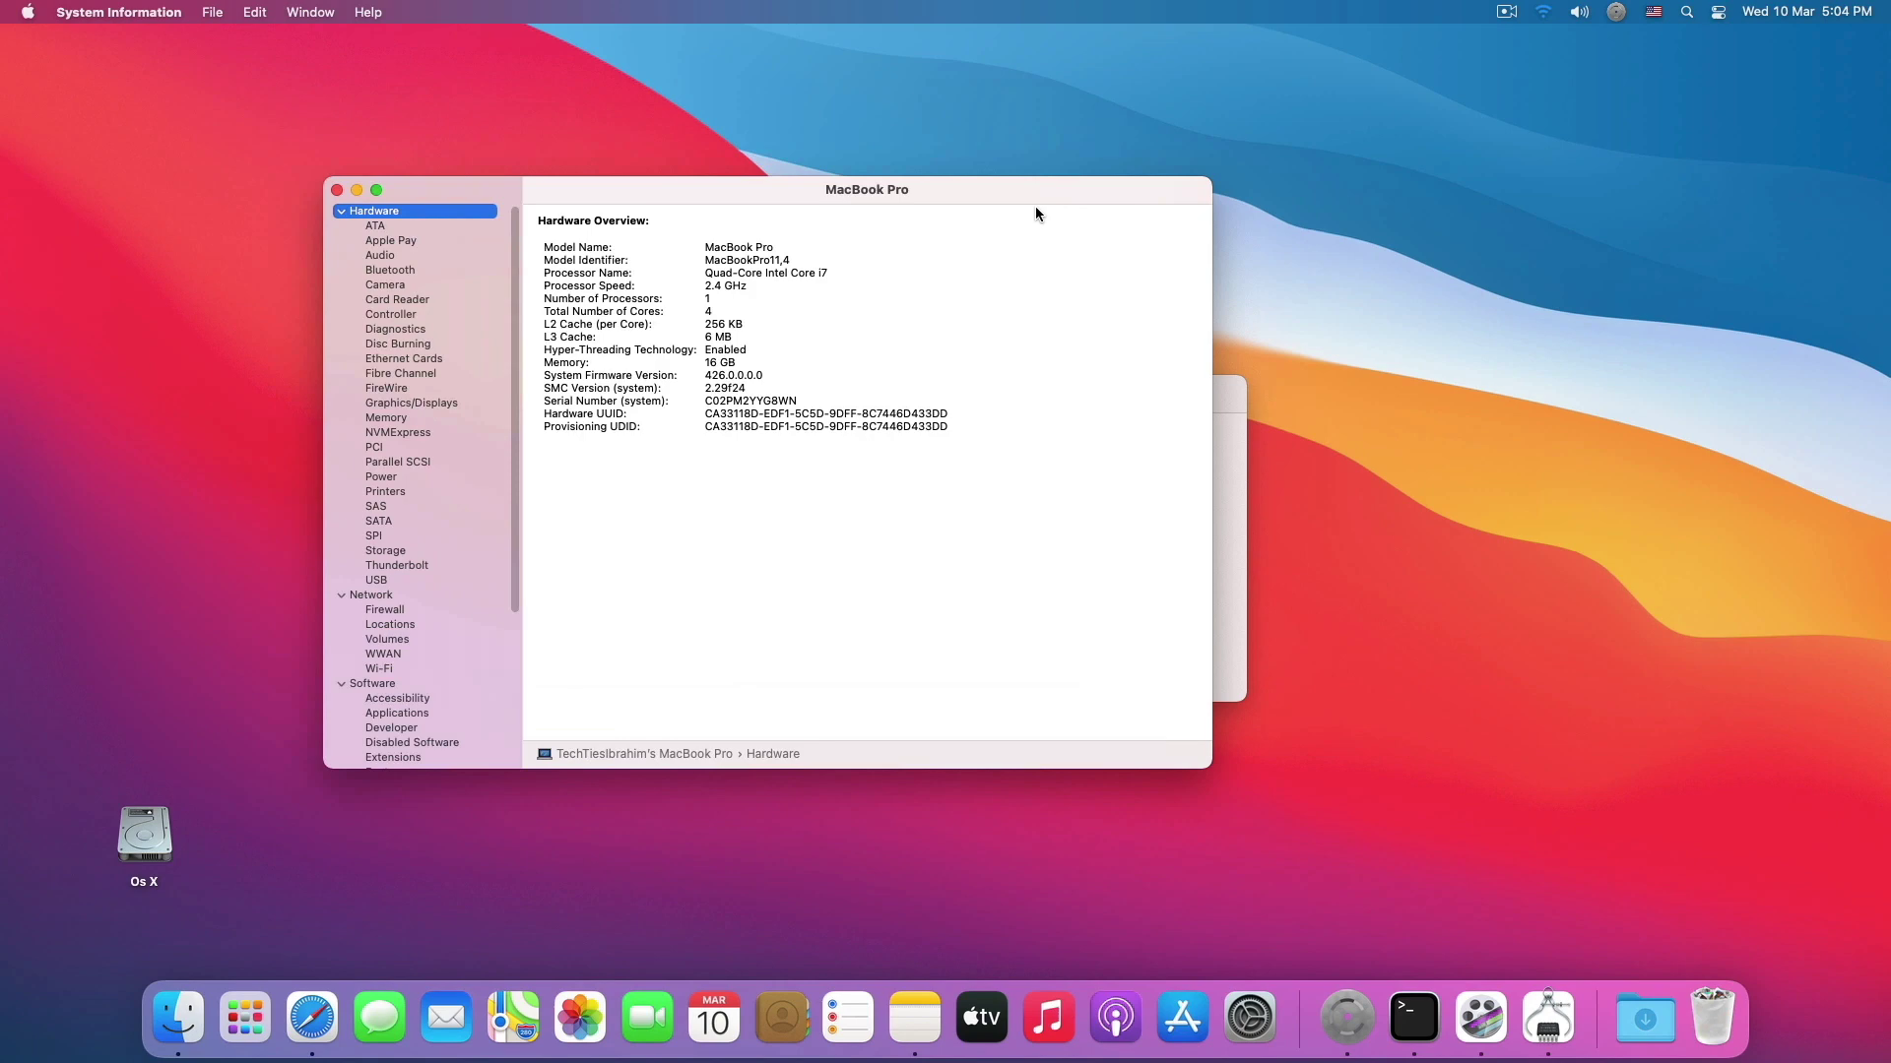
# Show Graphics/Displays and inspect the Intel HD Graphics 4600 details, including device ID 0x0412.
pyautogui.click(428, 405)
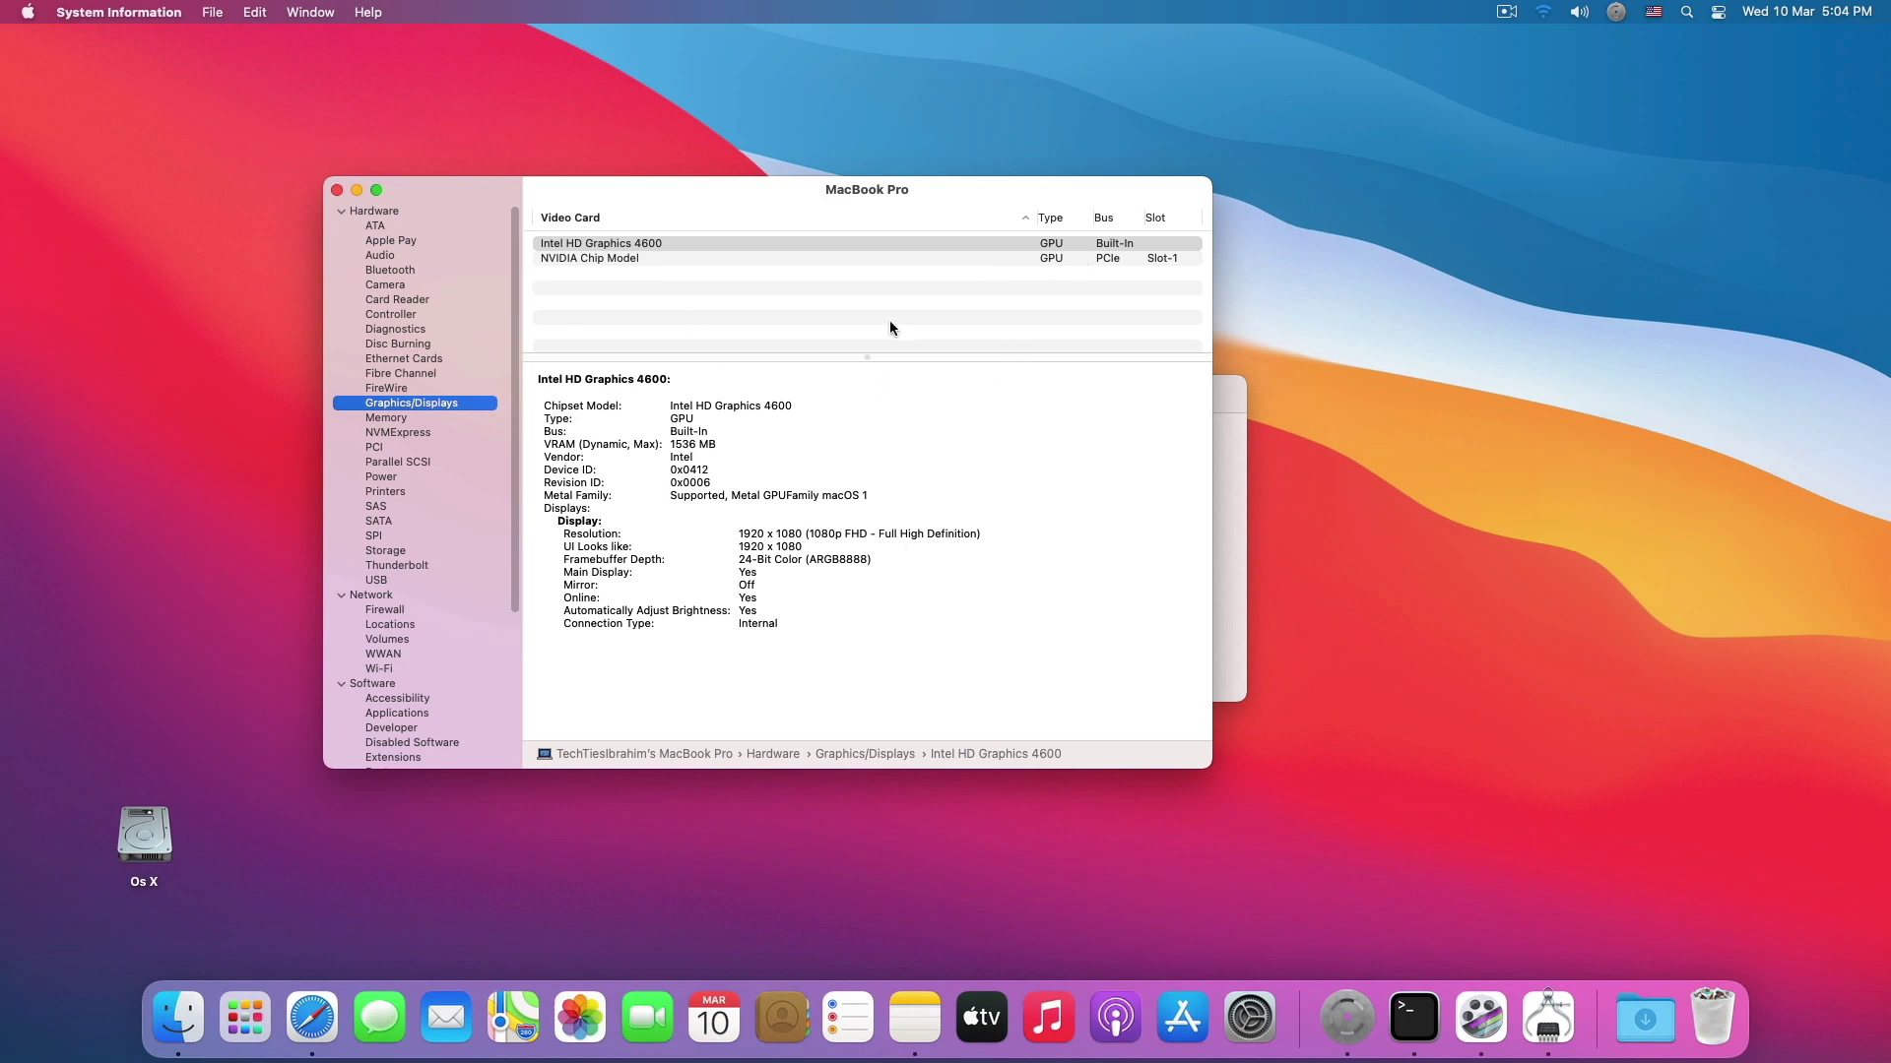
pyautogui.moveTo(881, 629); pyautogui.dragTo(536, 321)
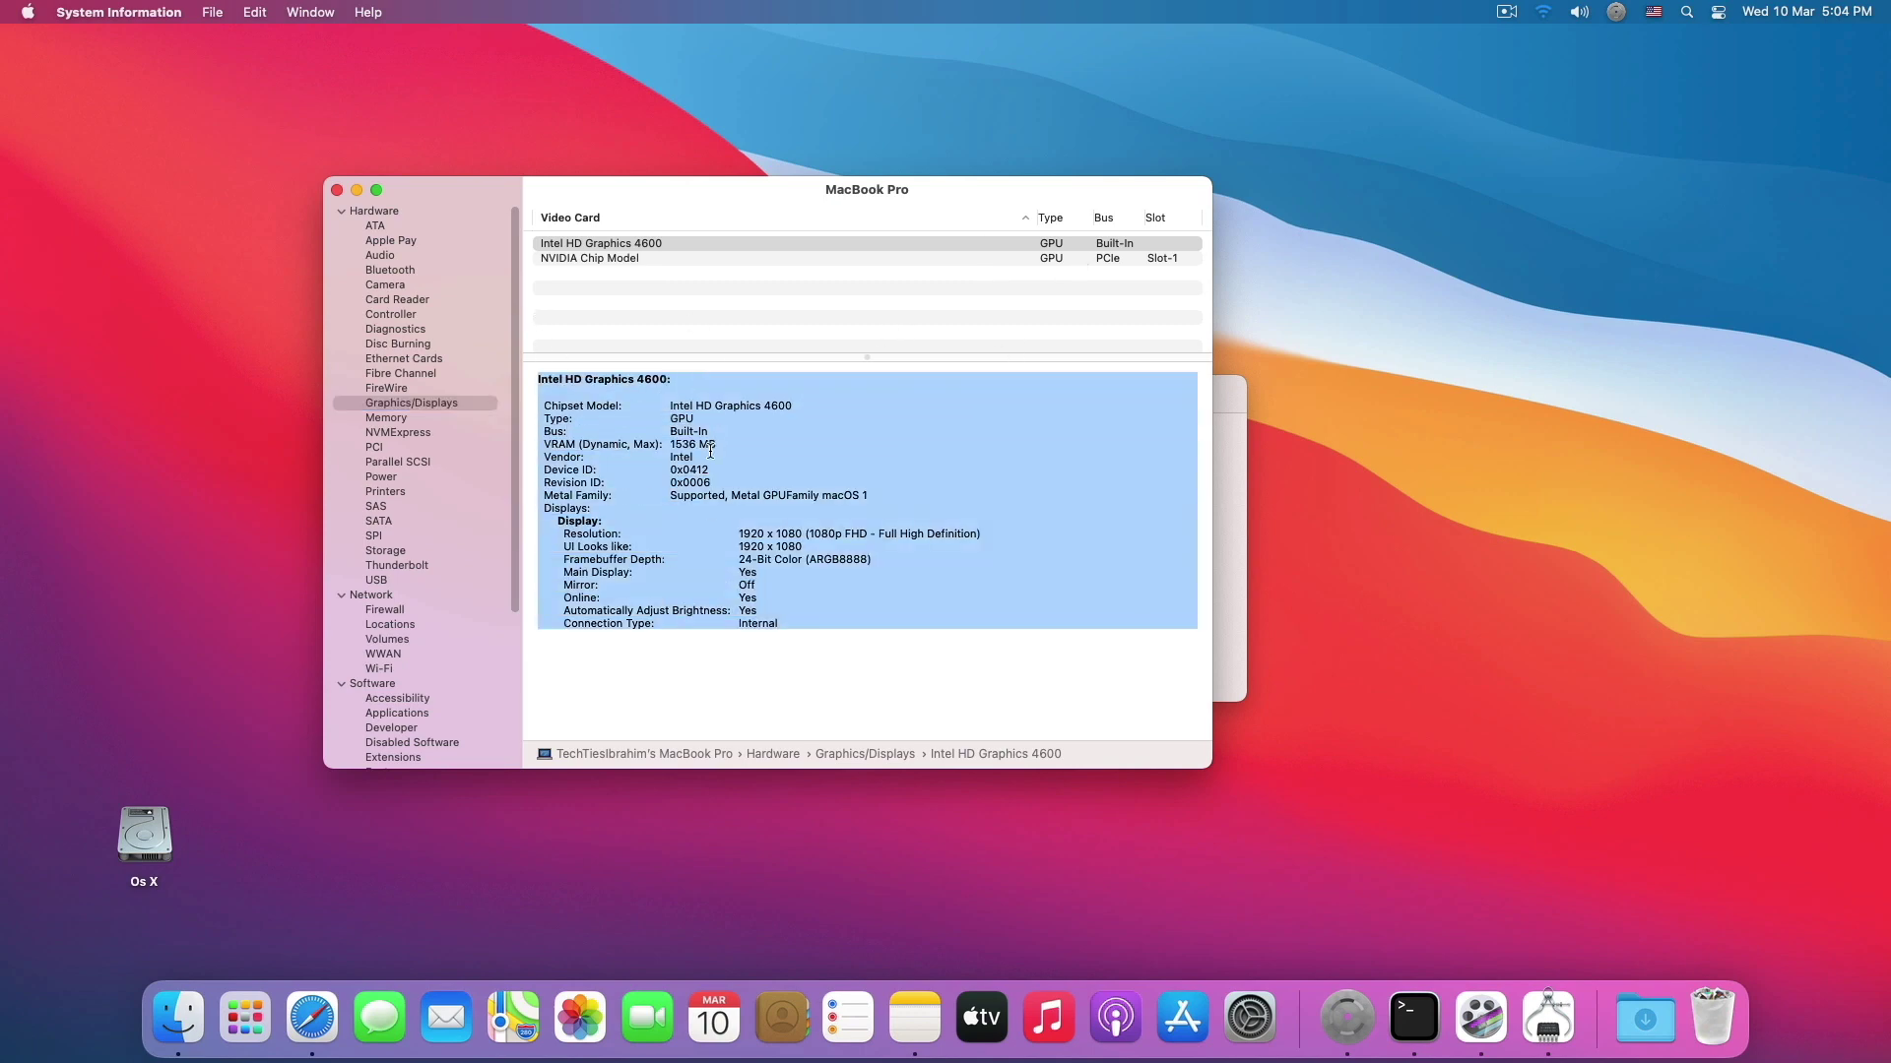
pyautogui.click(838, 471)
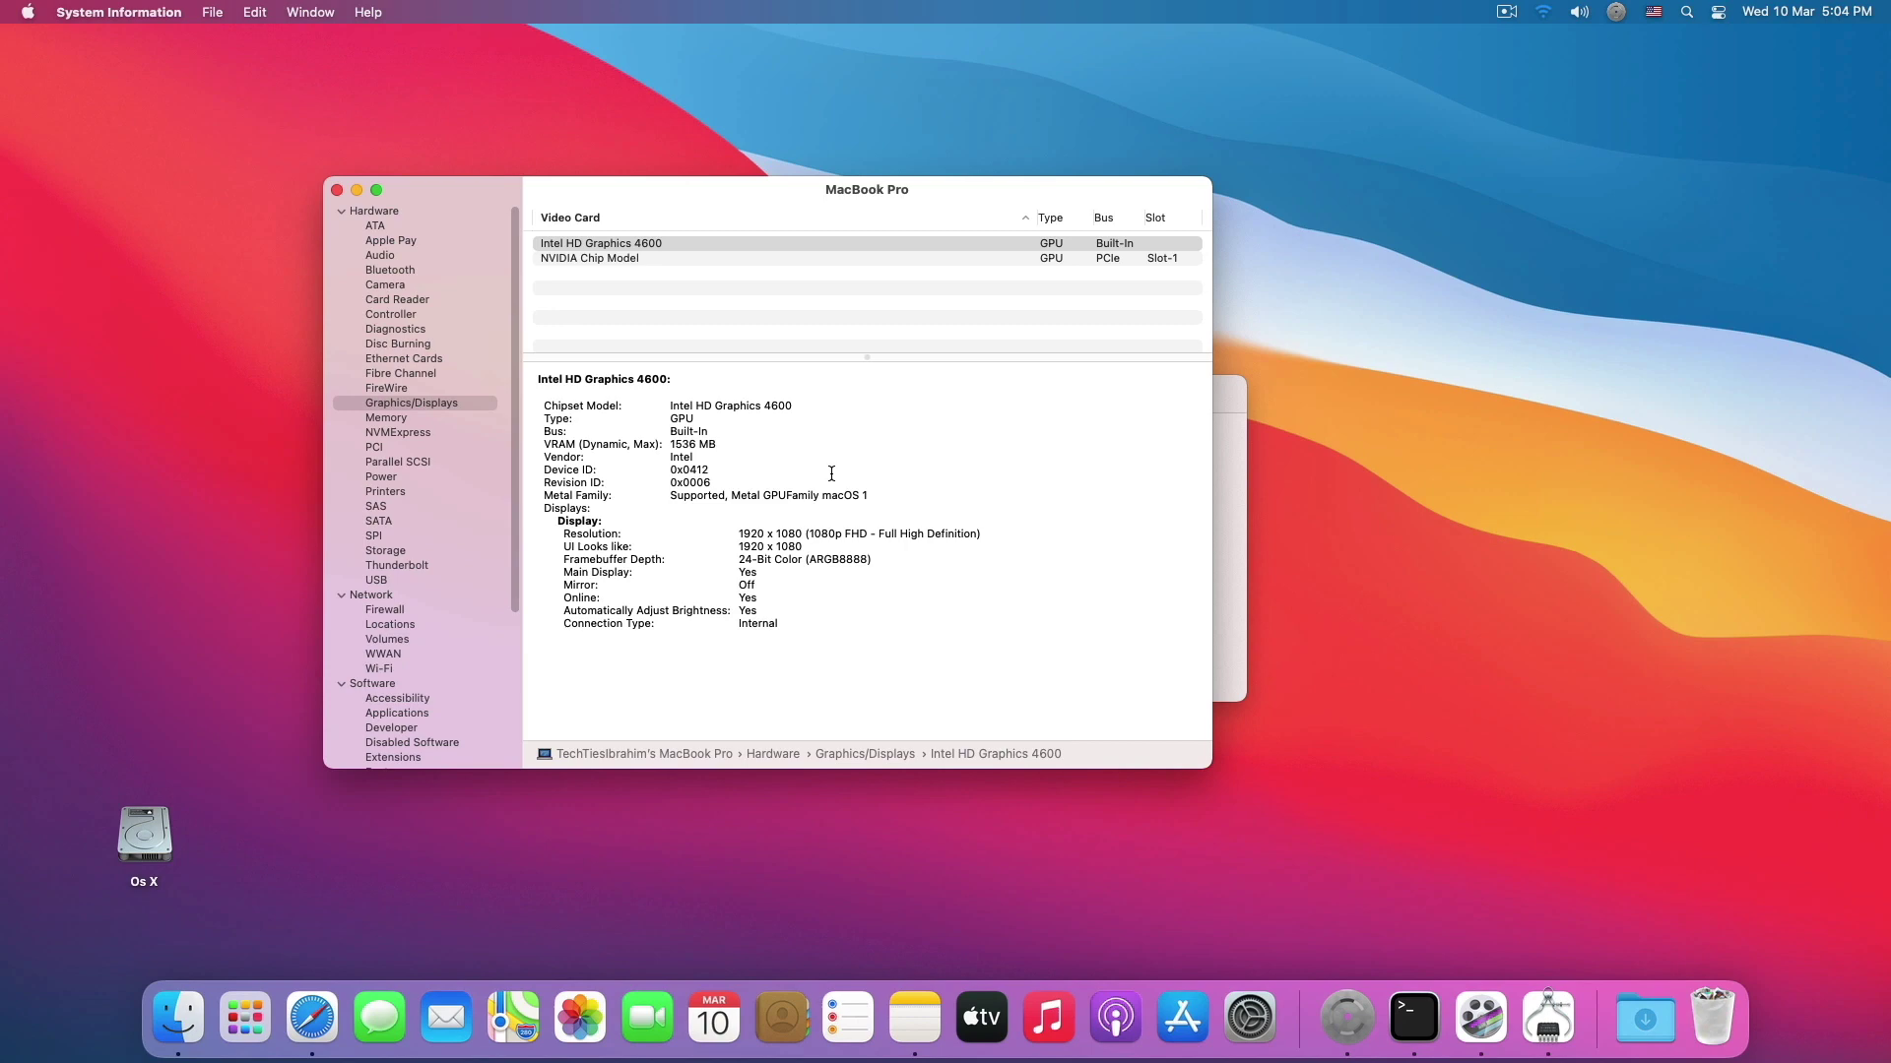
pyautogui.moveTo(799, 576); pyautogui.dragTo(700, 561)
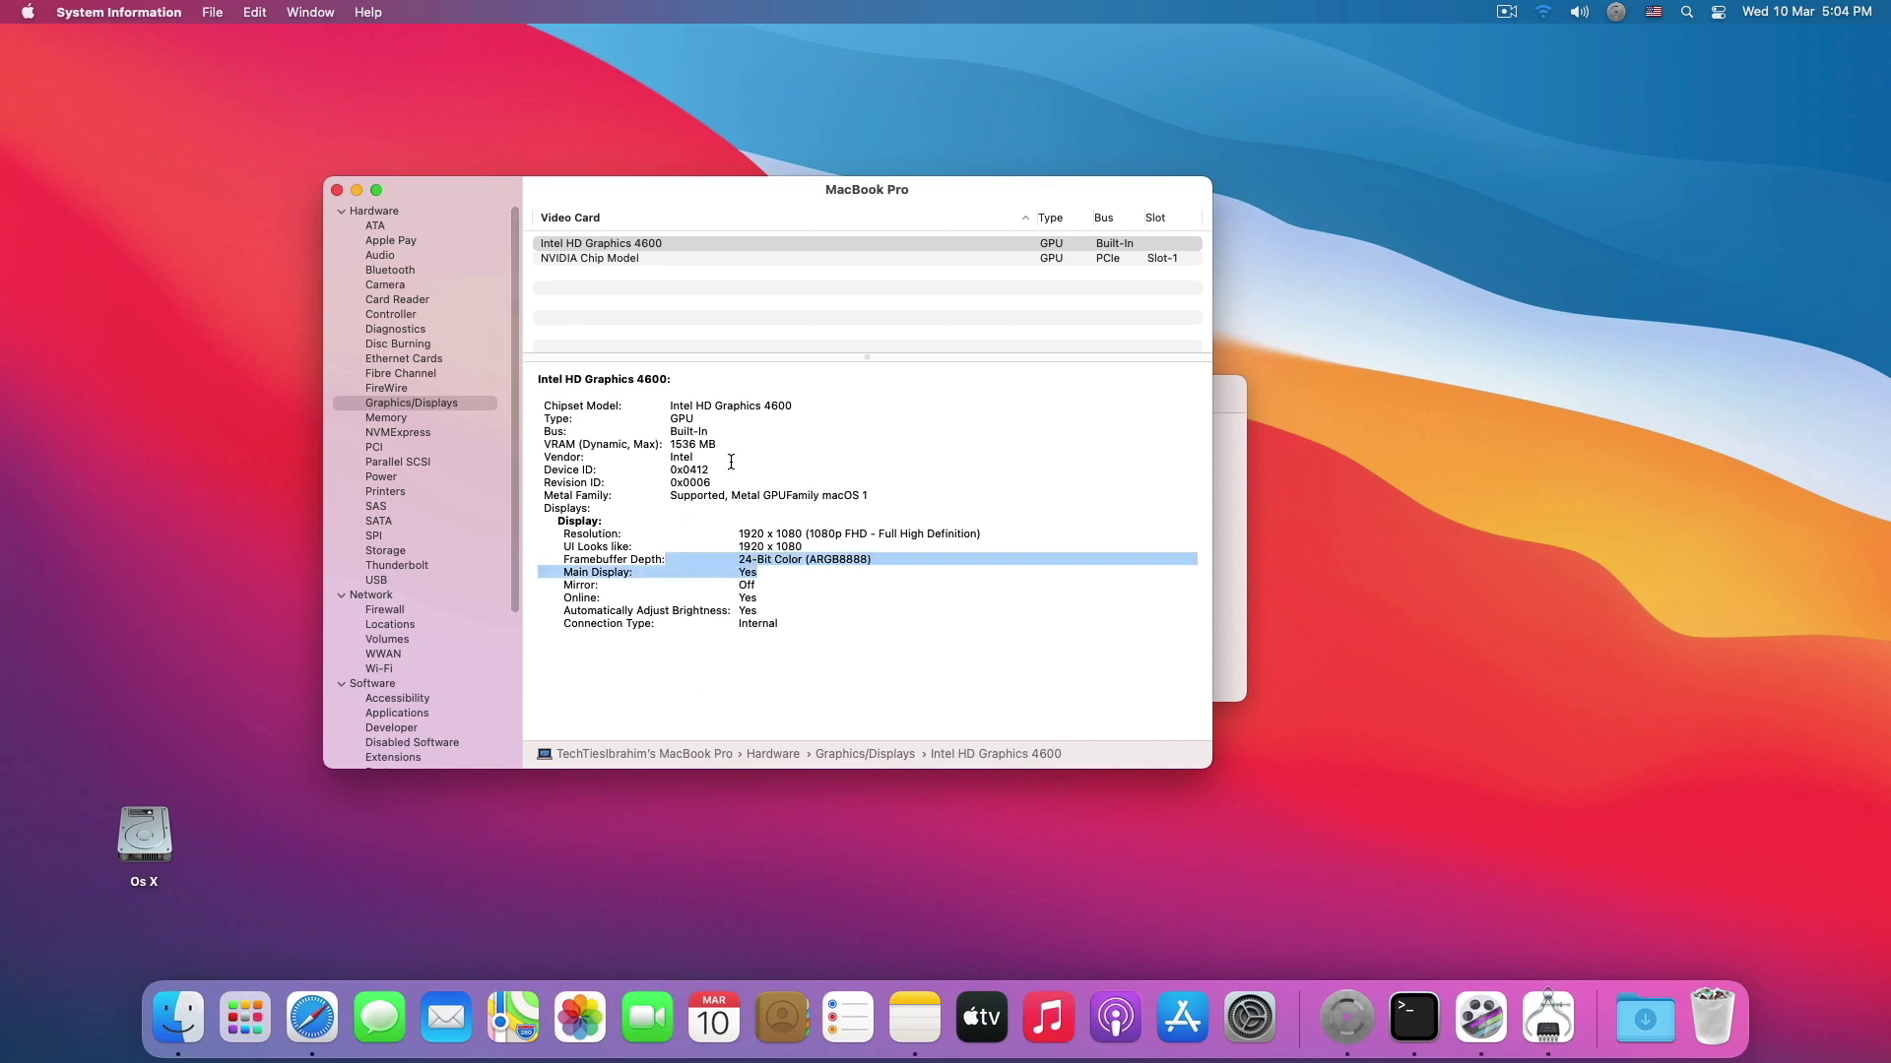
pyautogui.click(884, 552)
# Browse Launchpad's Other folder and second app page.
pyautogui.click(243, 1045)
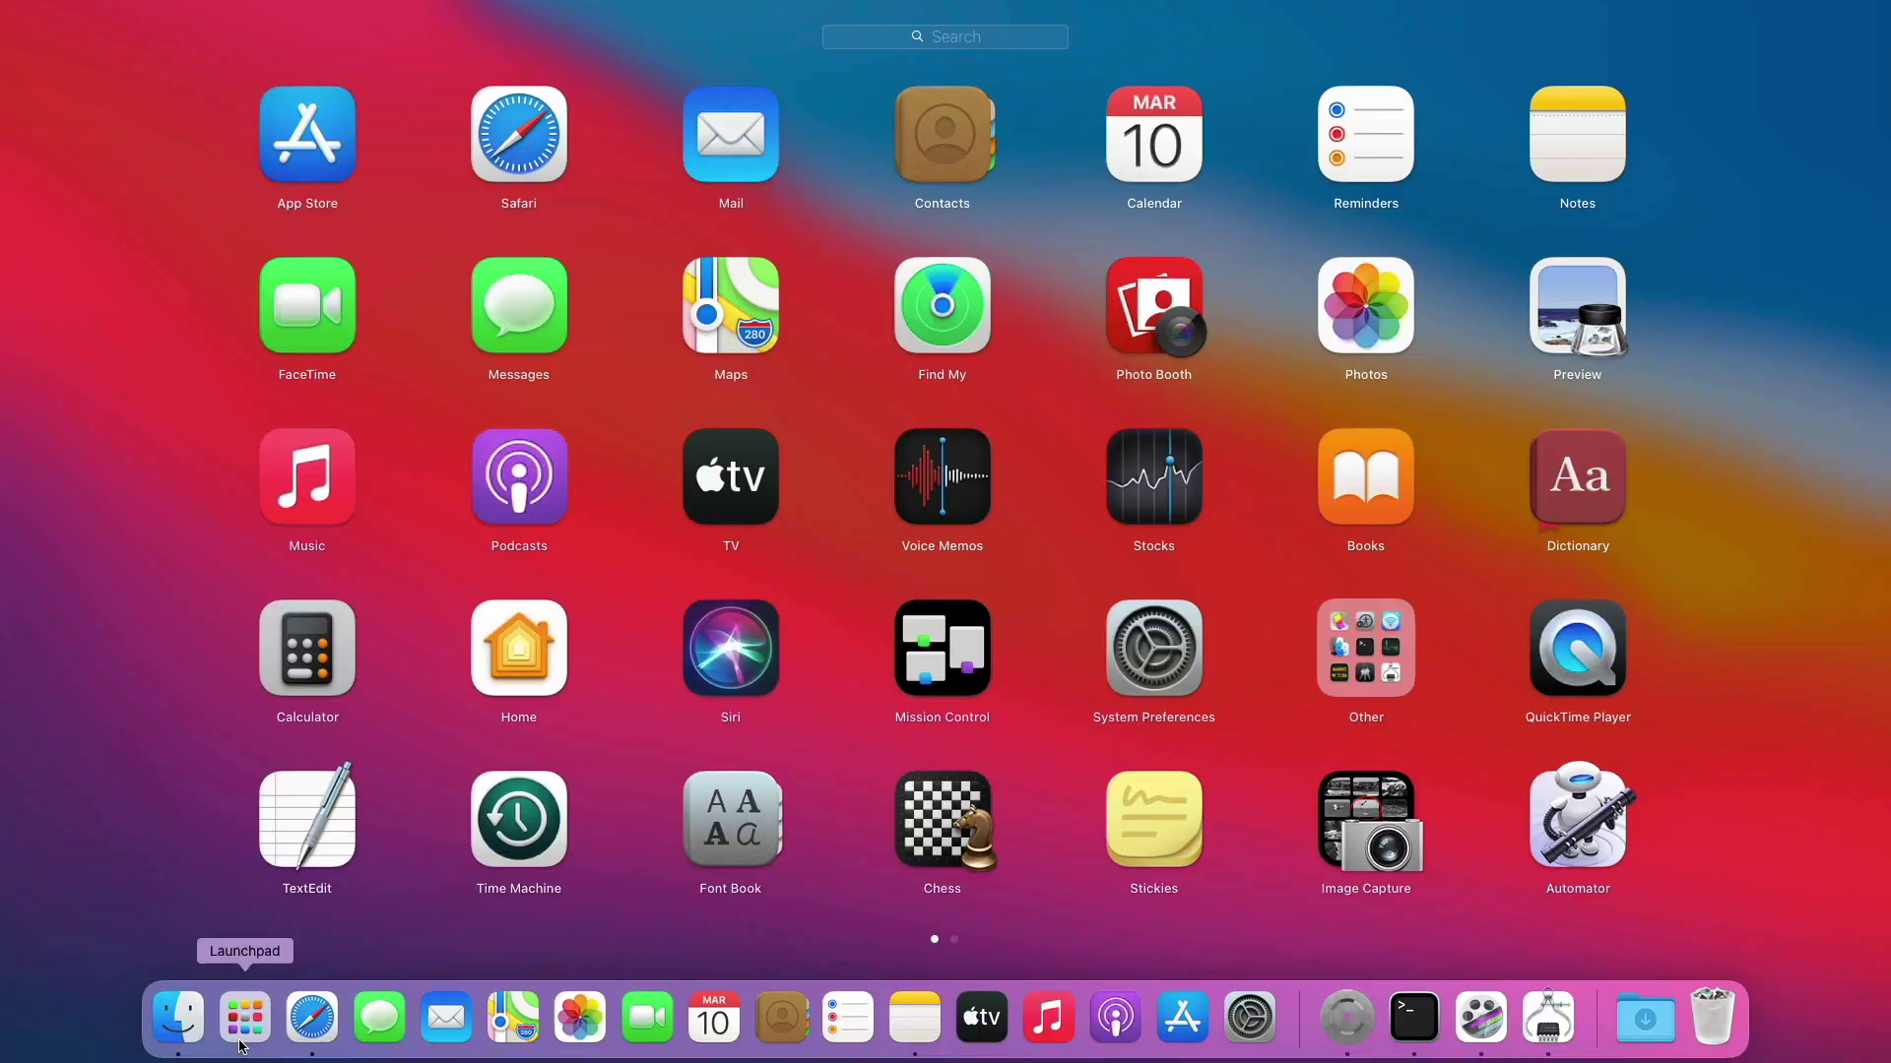
pyautogui.click(244, 1024)
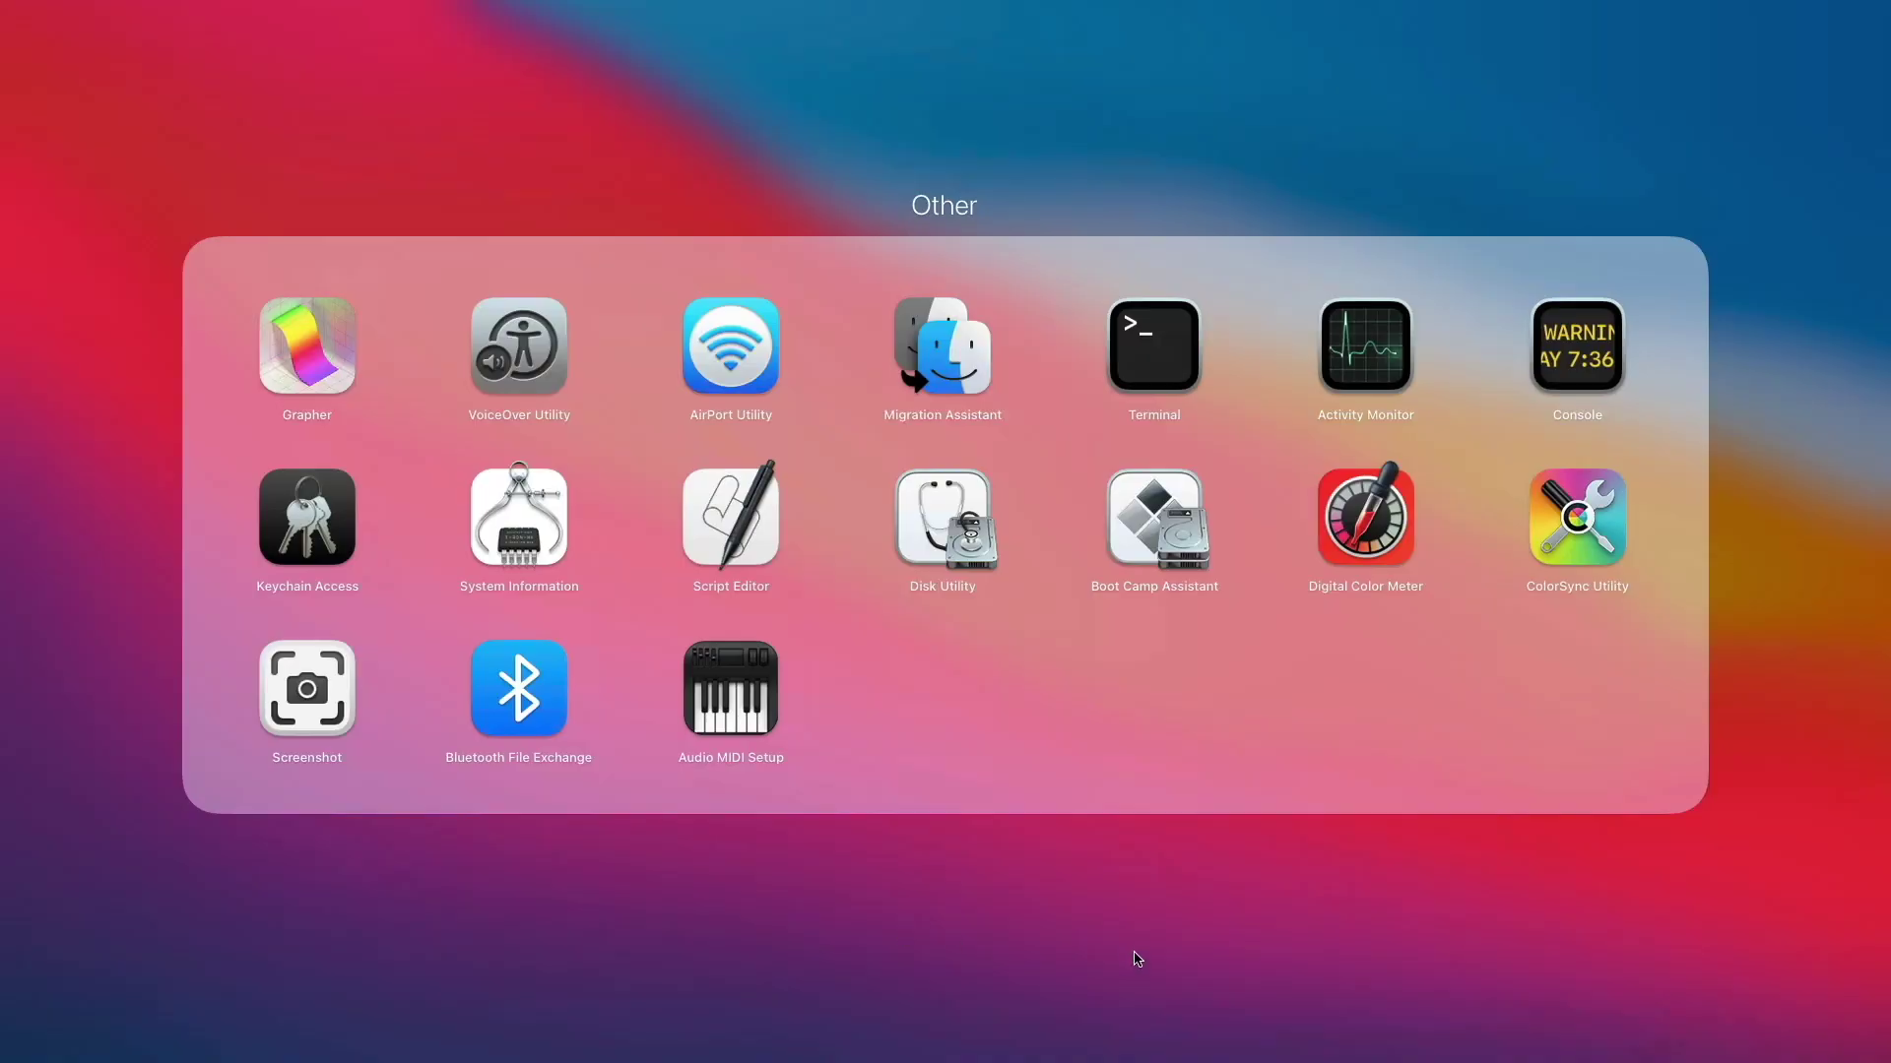
pyautogui.click(1131, 962)
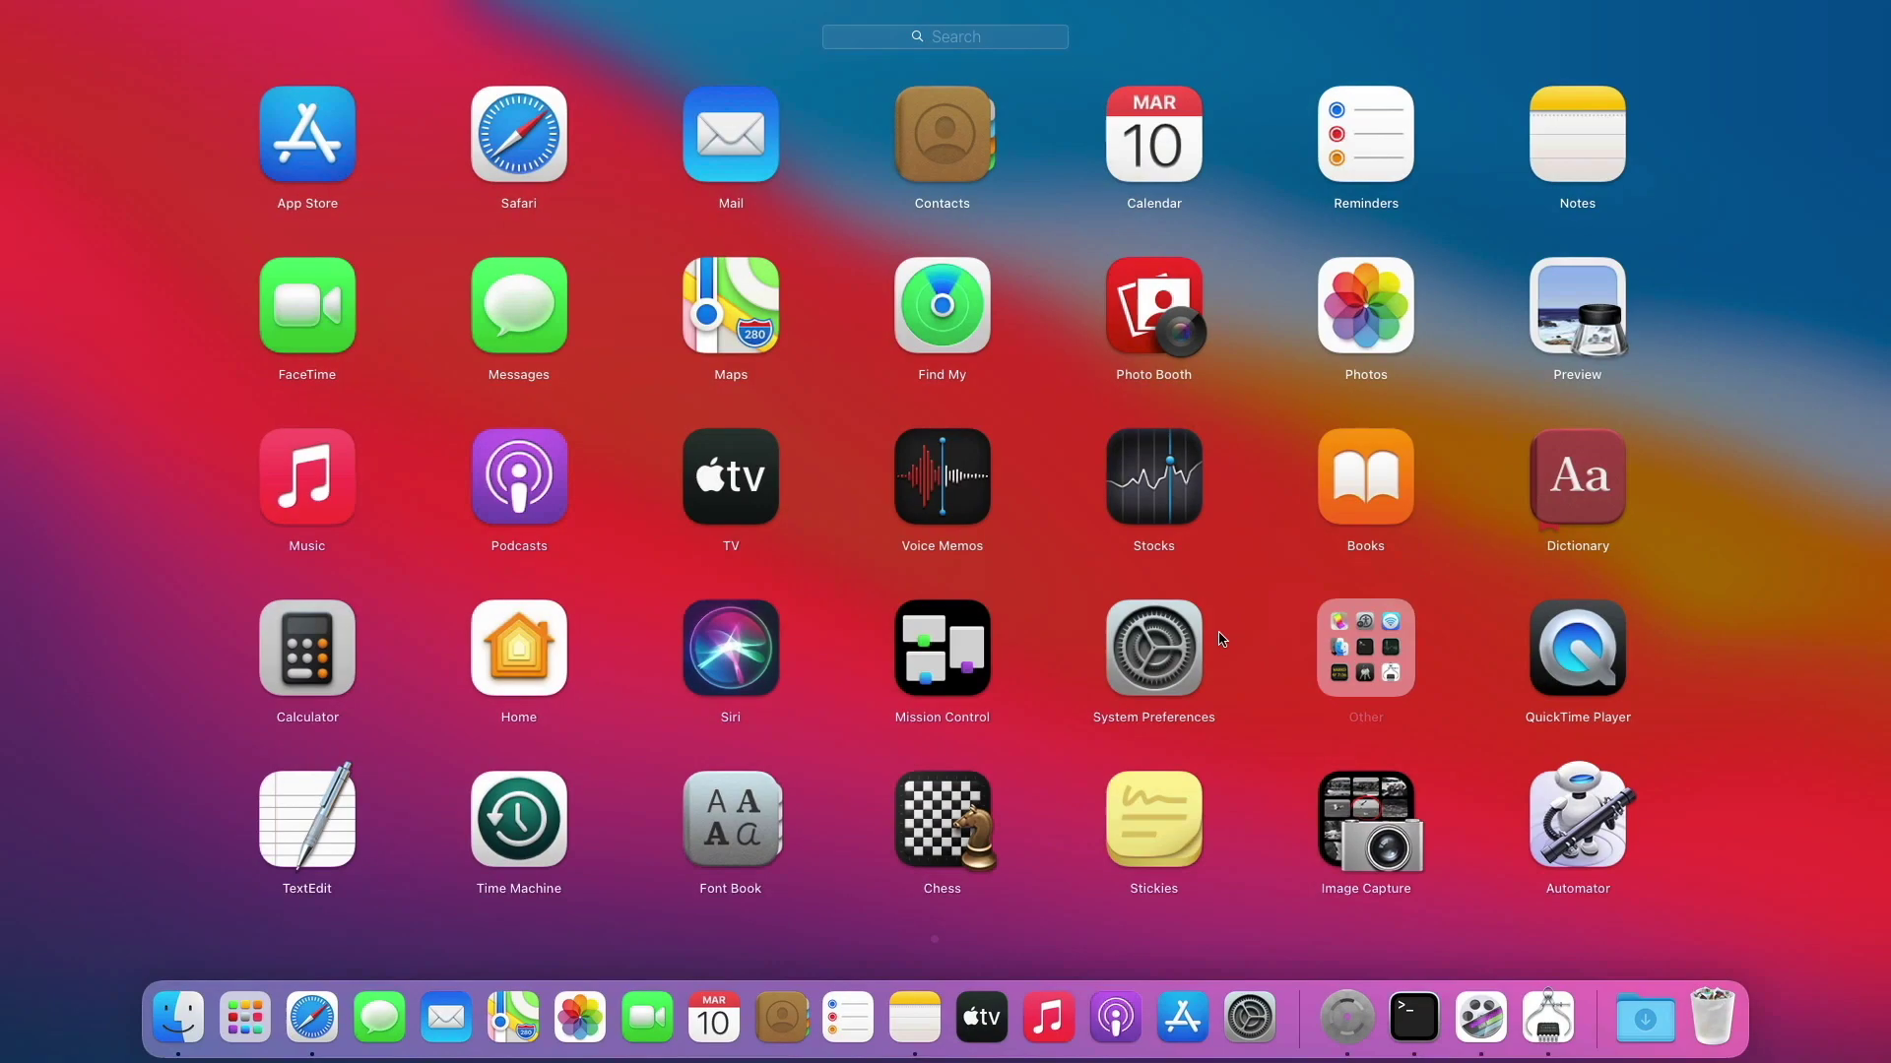
pyautogui.moveTo(1221, 640)
pyautogui.mouseDown()
pyautogui.moveTo(345, 582)
pyautogui.moveTo(1184, 646)
pyautogui.mouseUp()
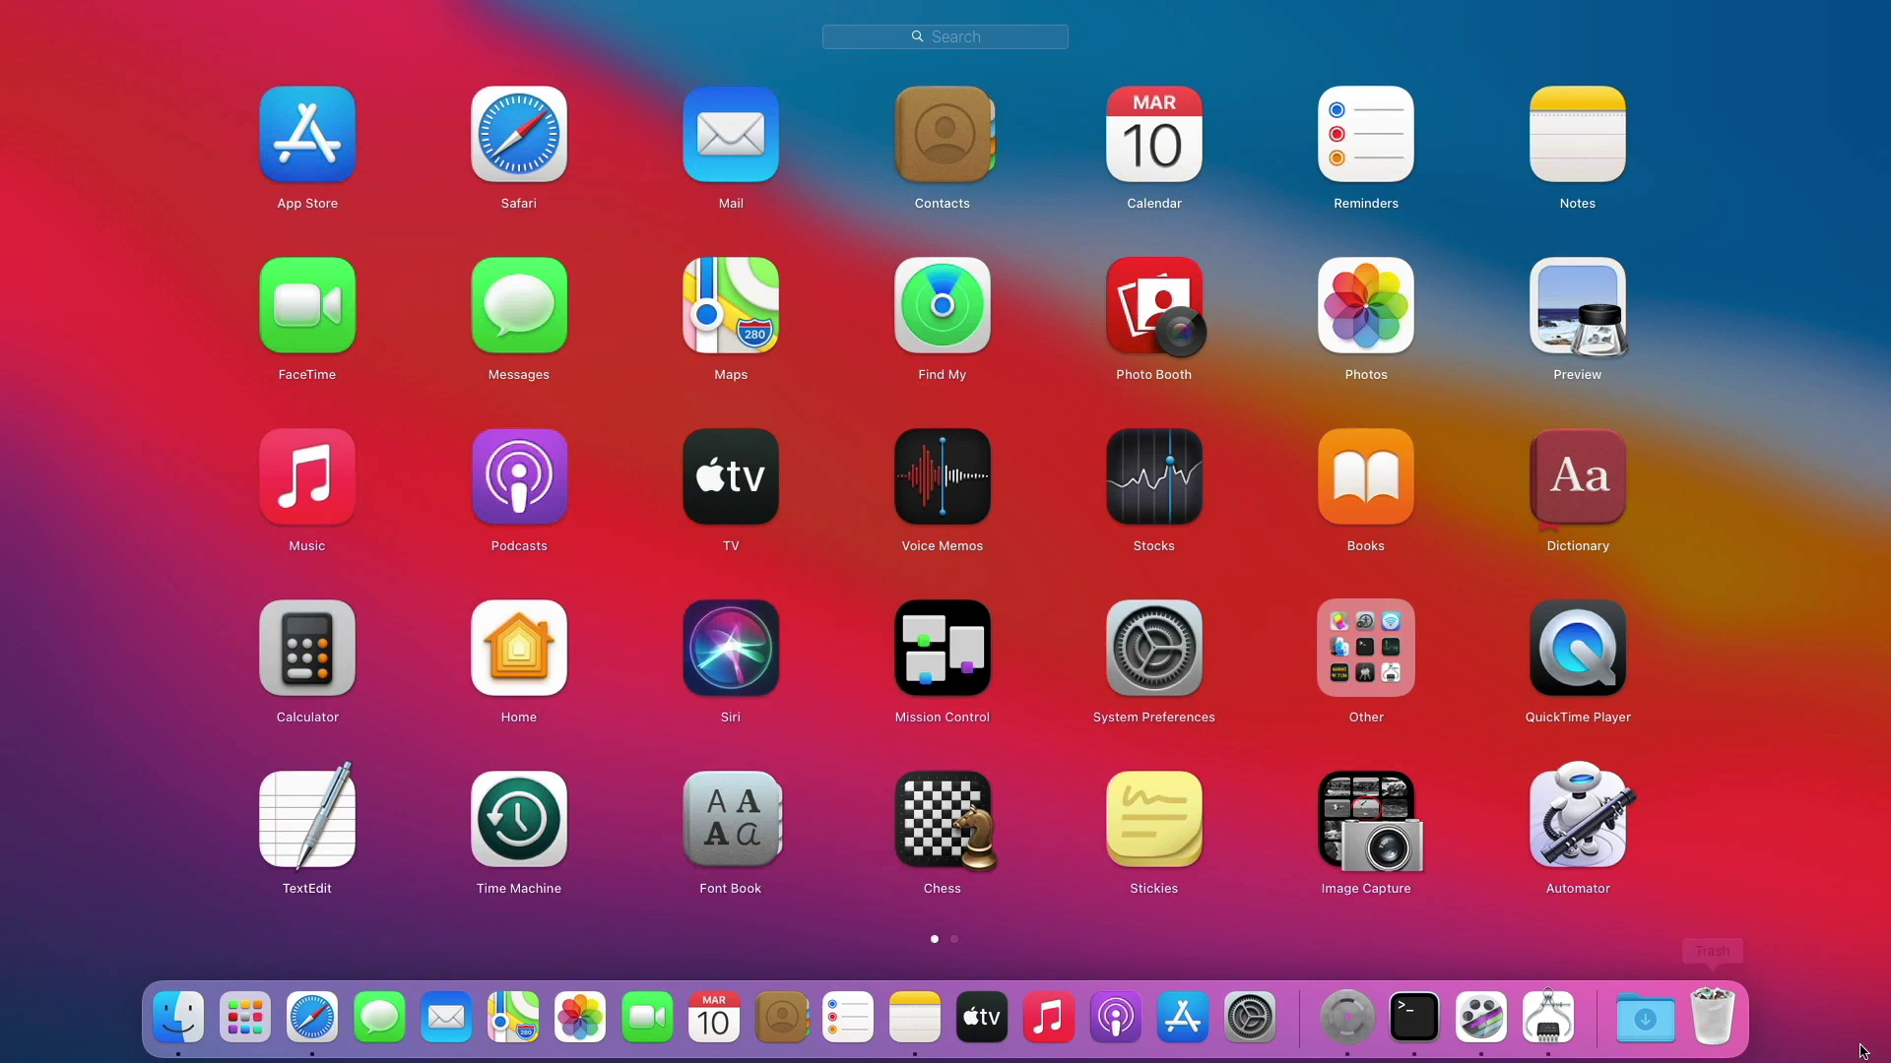
# Empty the Trash and confirm the permanent deletion.
pyautogui.click(1712, 1017)
pyautogui.rightClick(1718, 1004)
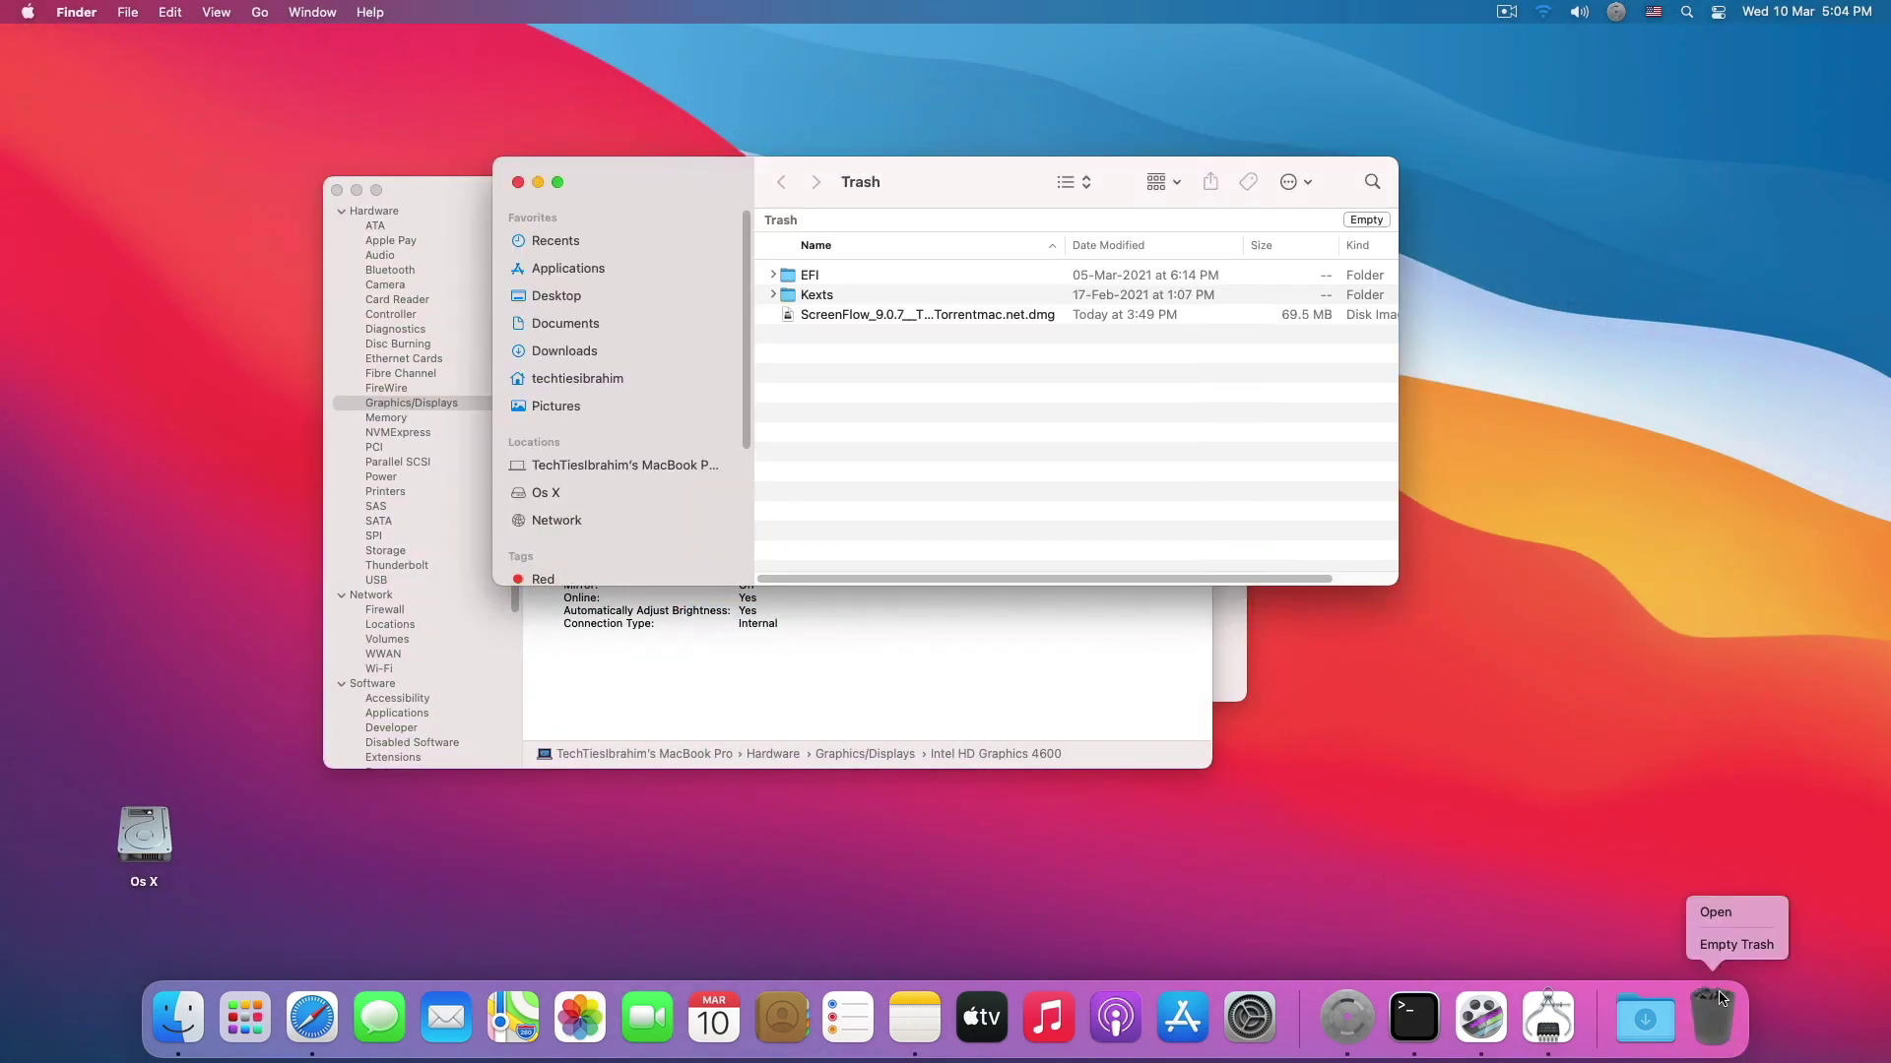
pyautogui.click(1729, 940)
pyautogui.click(1032, 405)
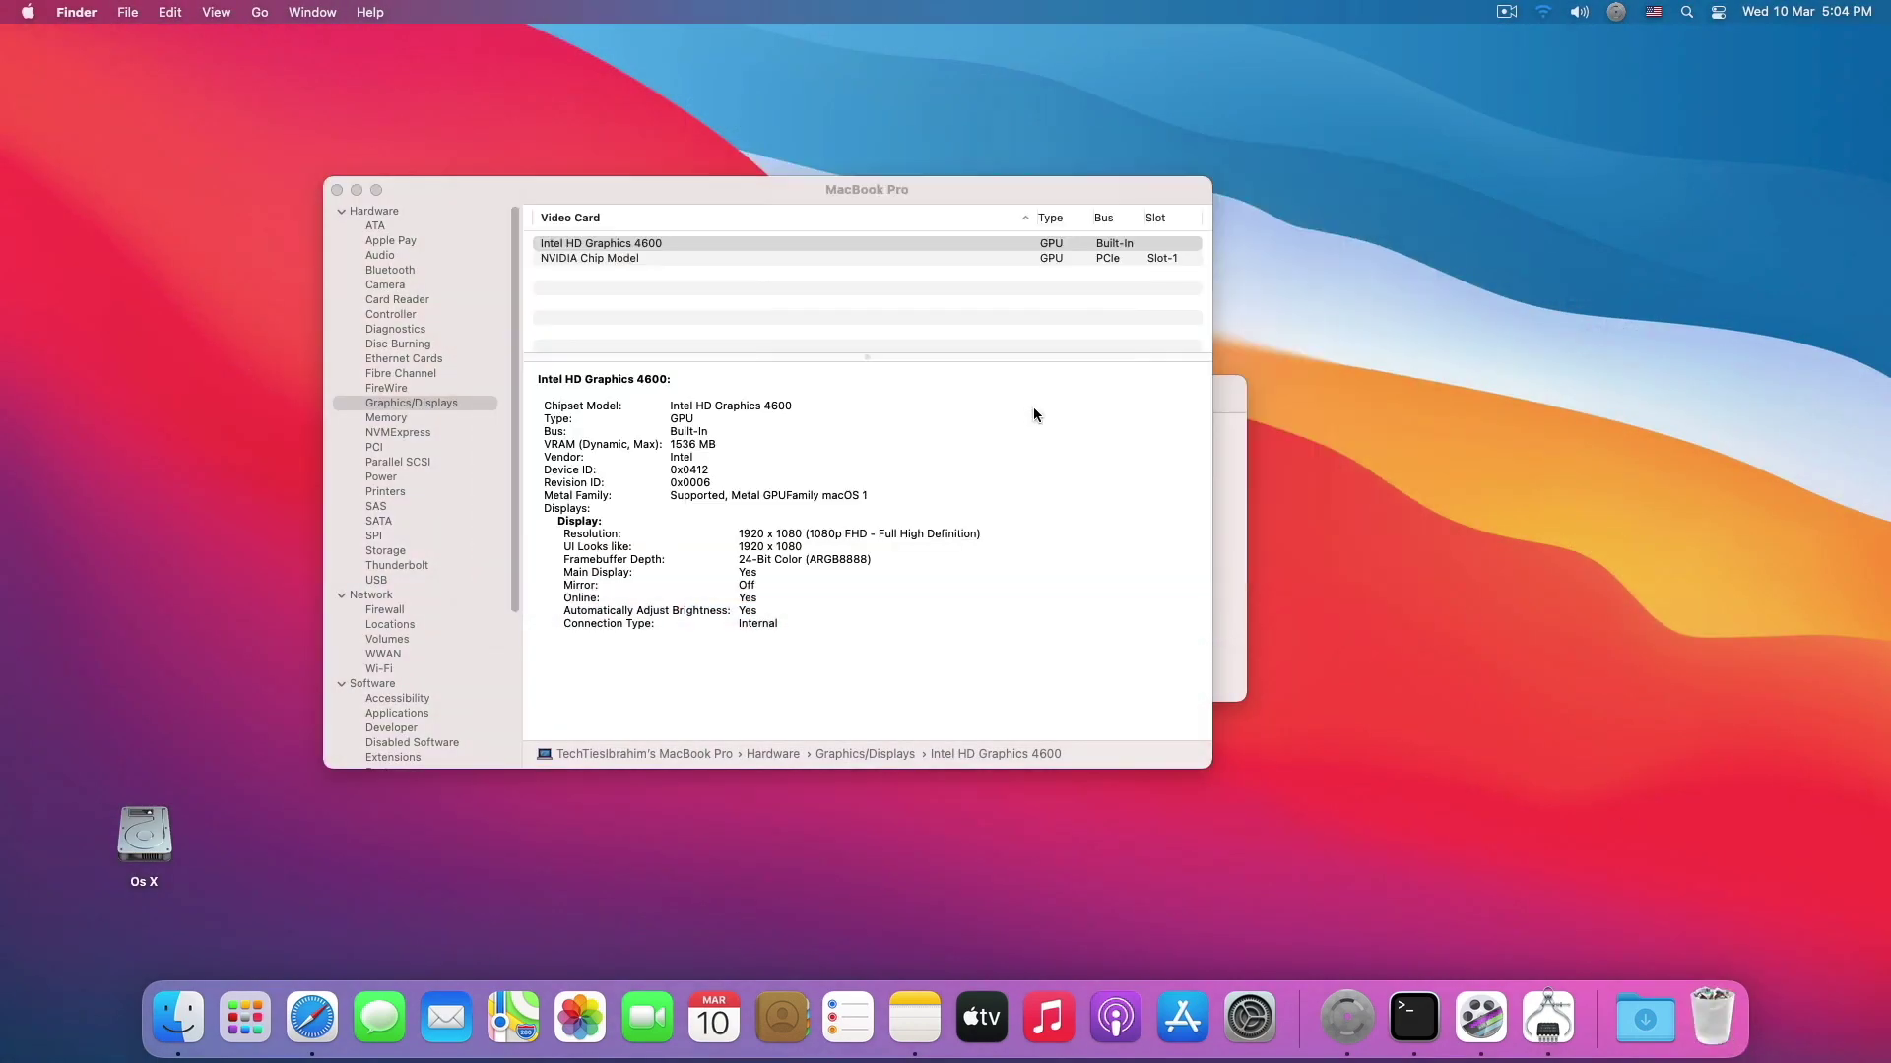
# Launch OpenCore Configurator, skip the update, and close the System Information report.
pyautogui.click(1352, 1038)
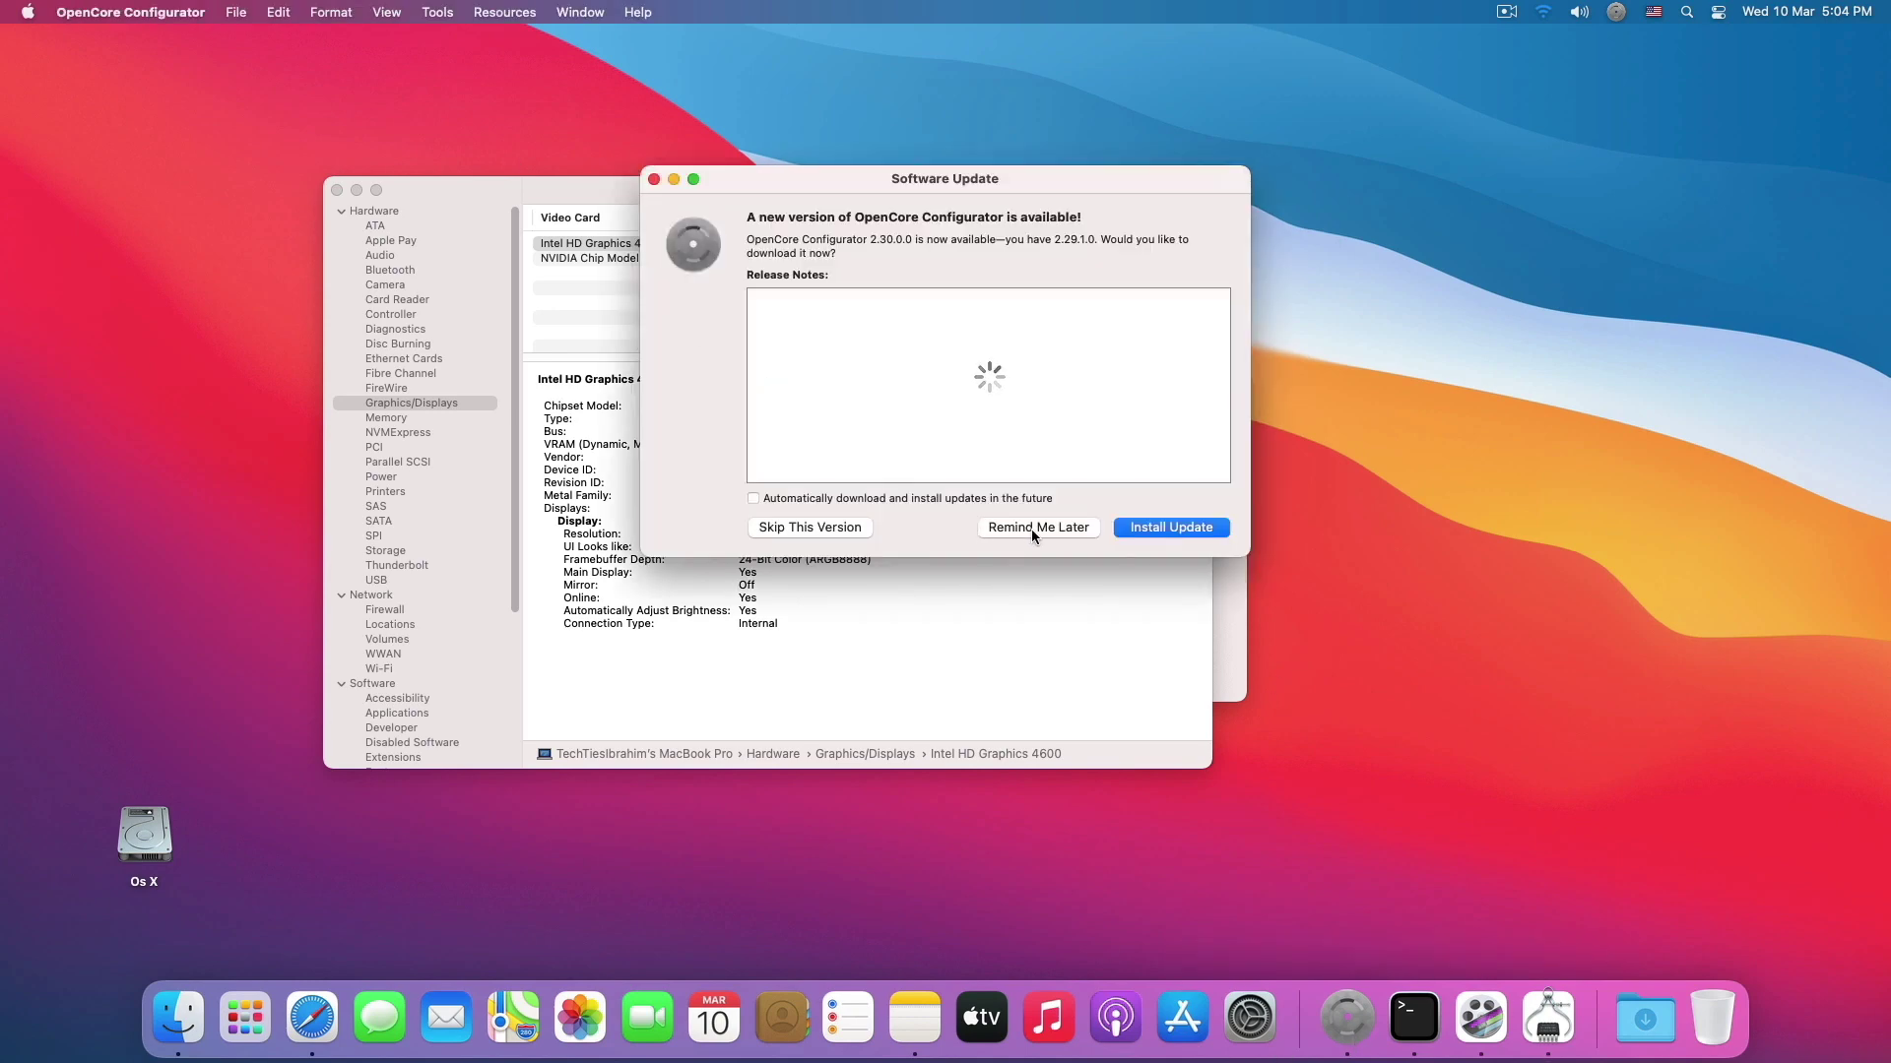
pyautogui.click(815, 527)
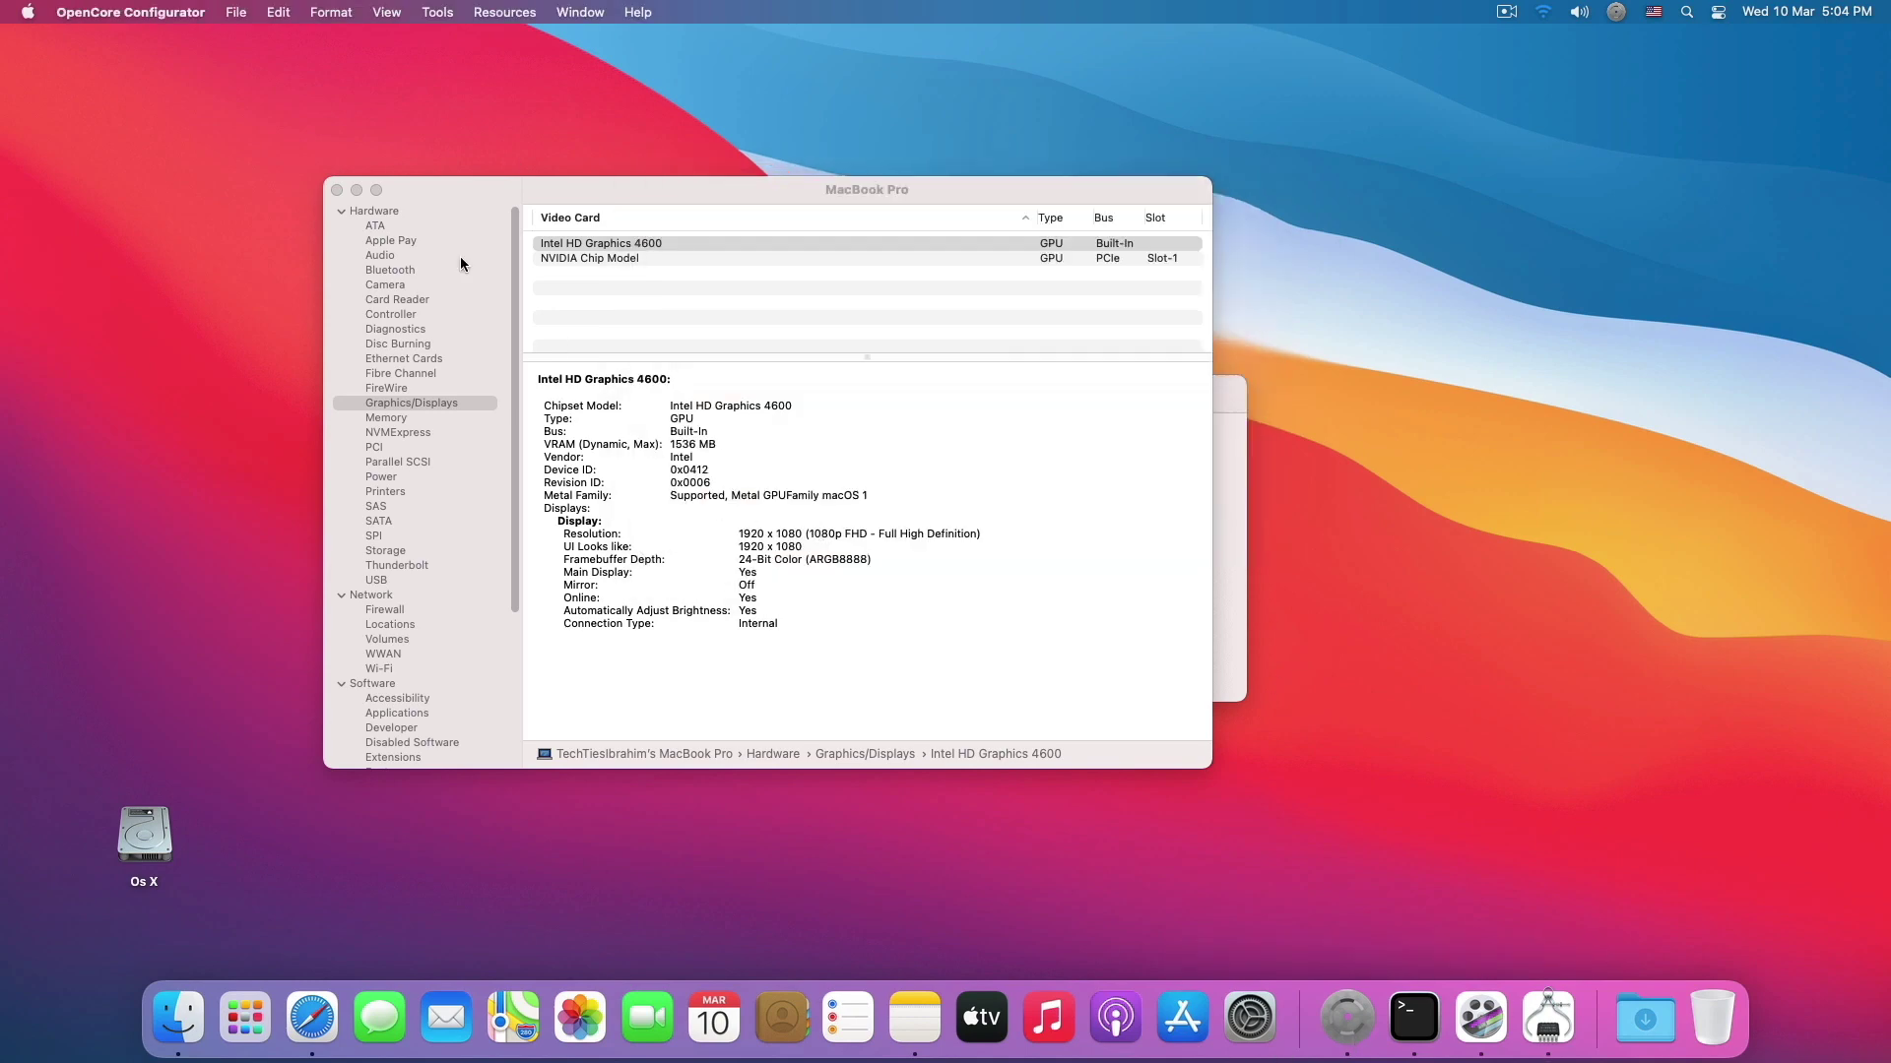
pyautogui.click(338, 190)
# Mount the EFI partition from the menu-bar icon, entering the administrator password.
pyautogui.click(1616, 11)
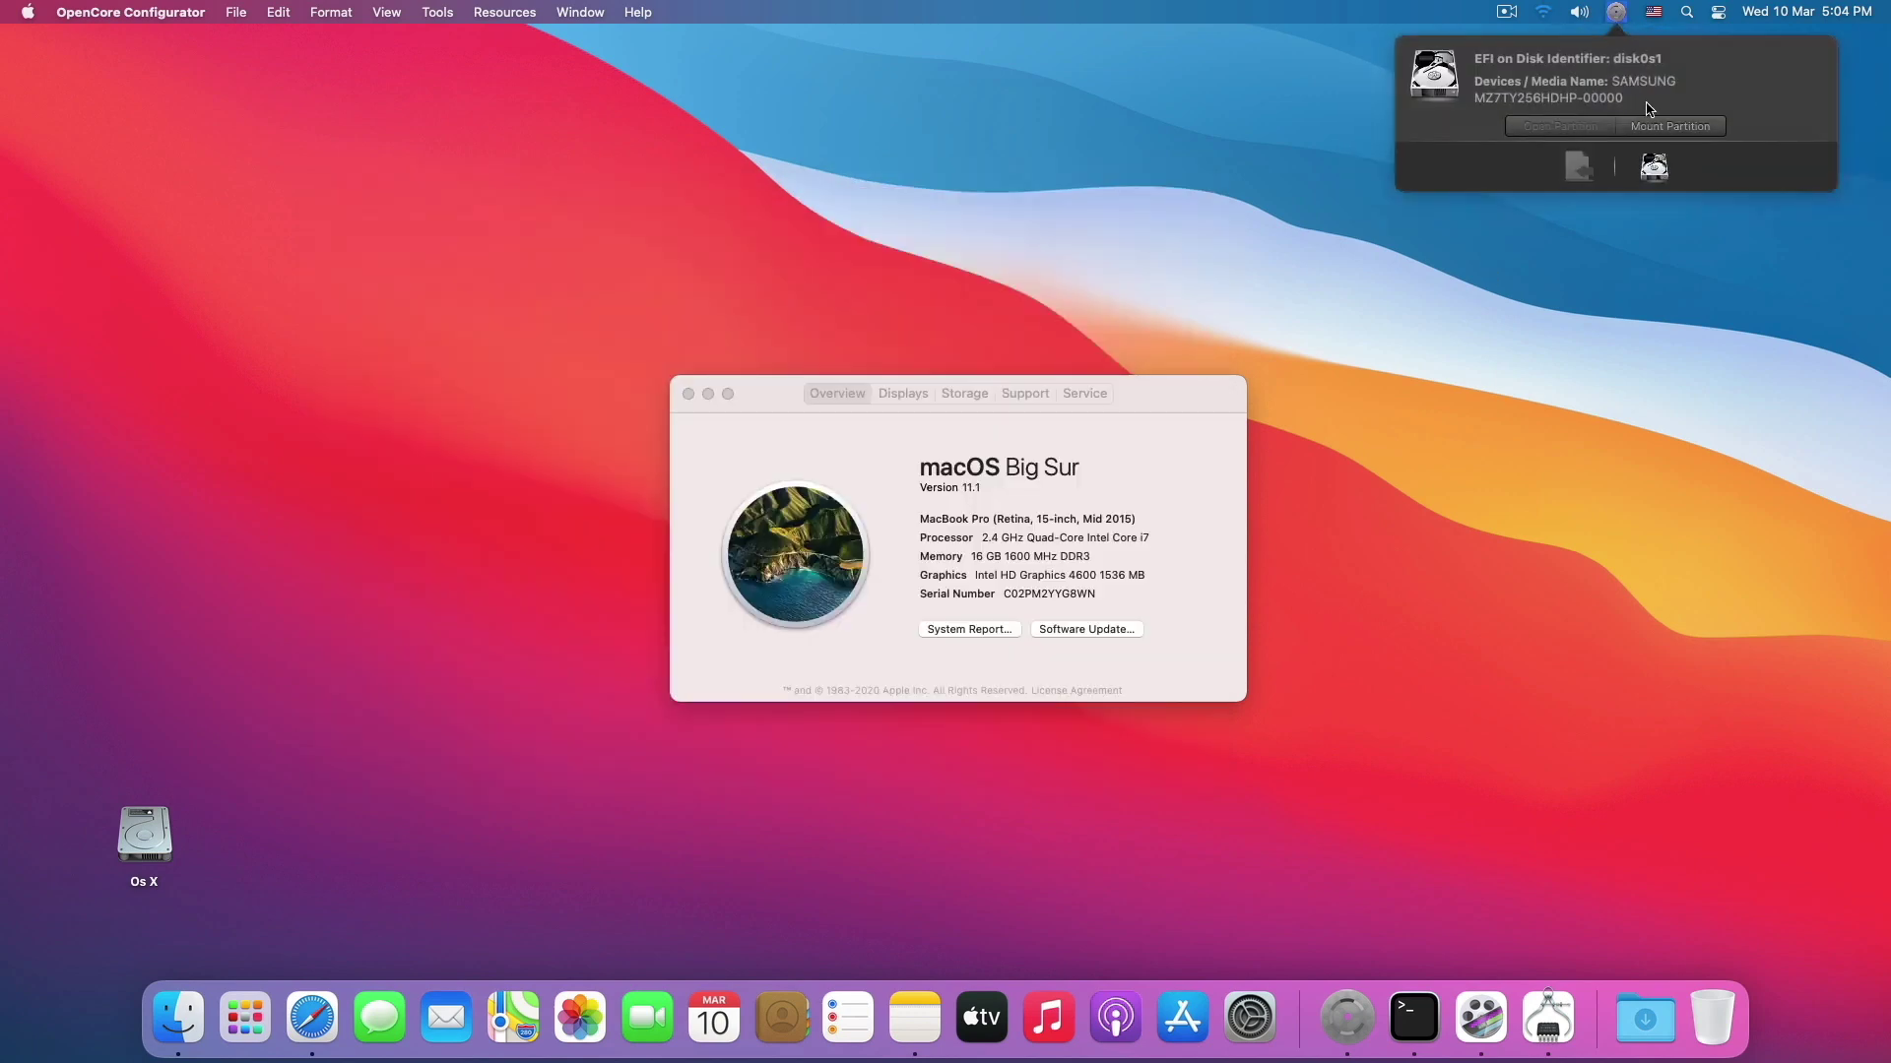
pyautogui.click(1692, 130)
pyautogui.write('•••')
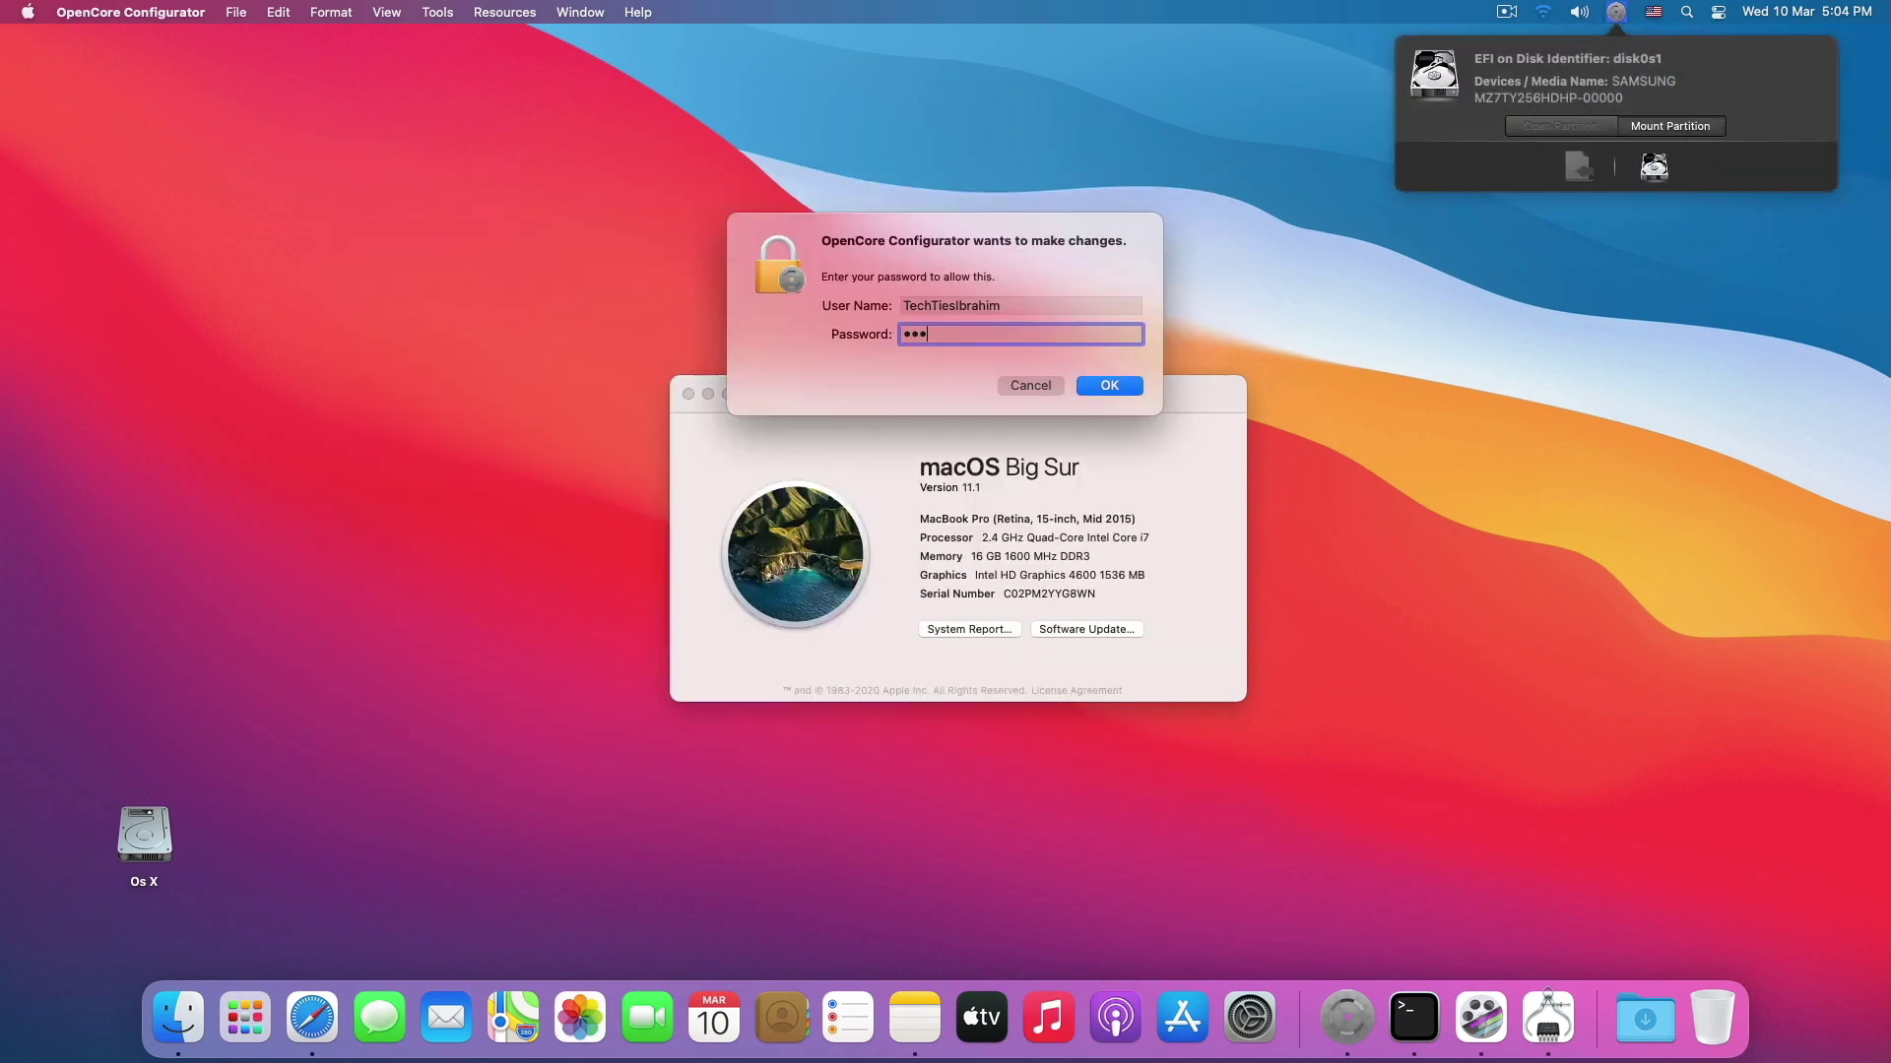
pyautogui.press('Return')
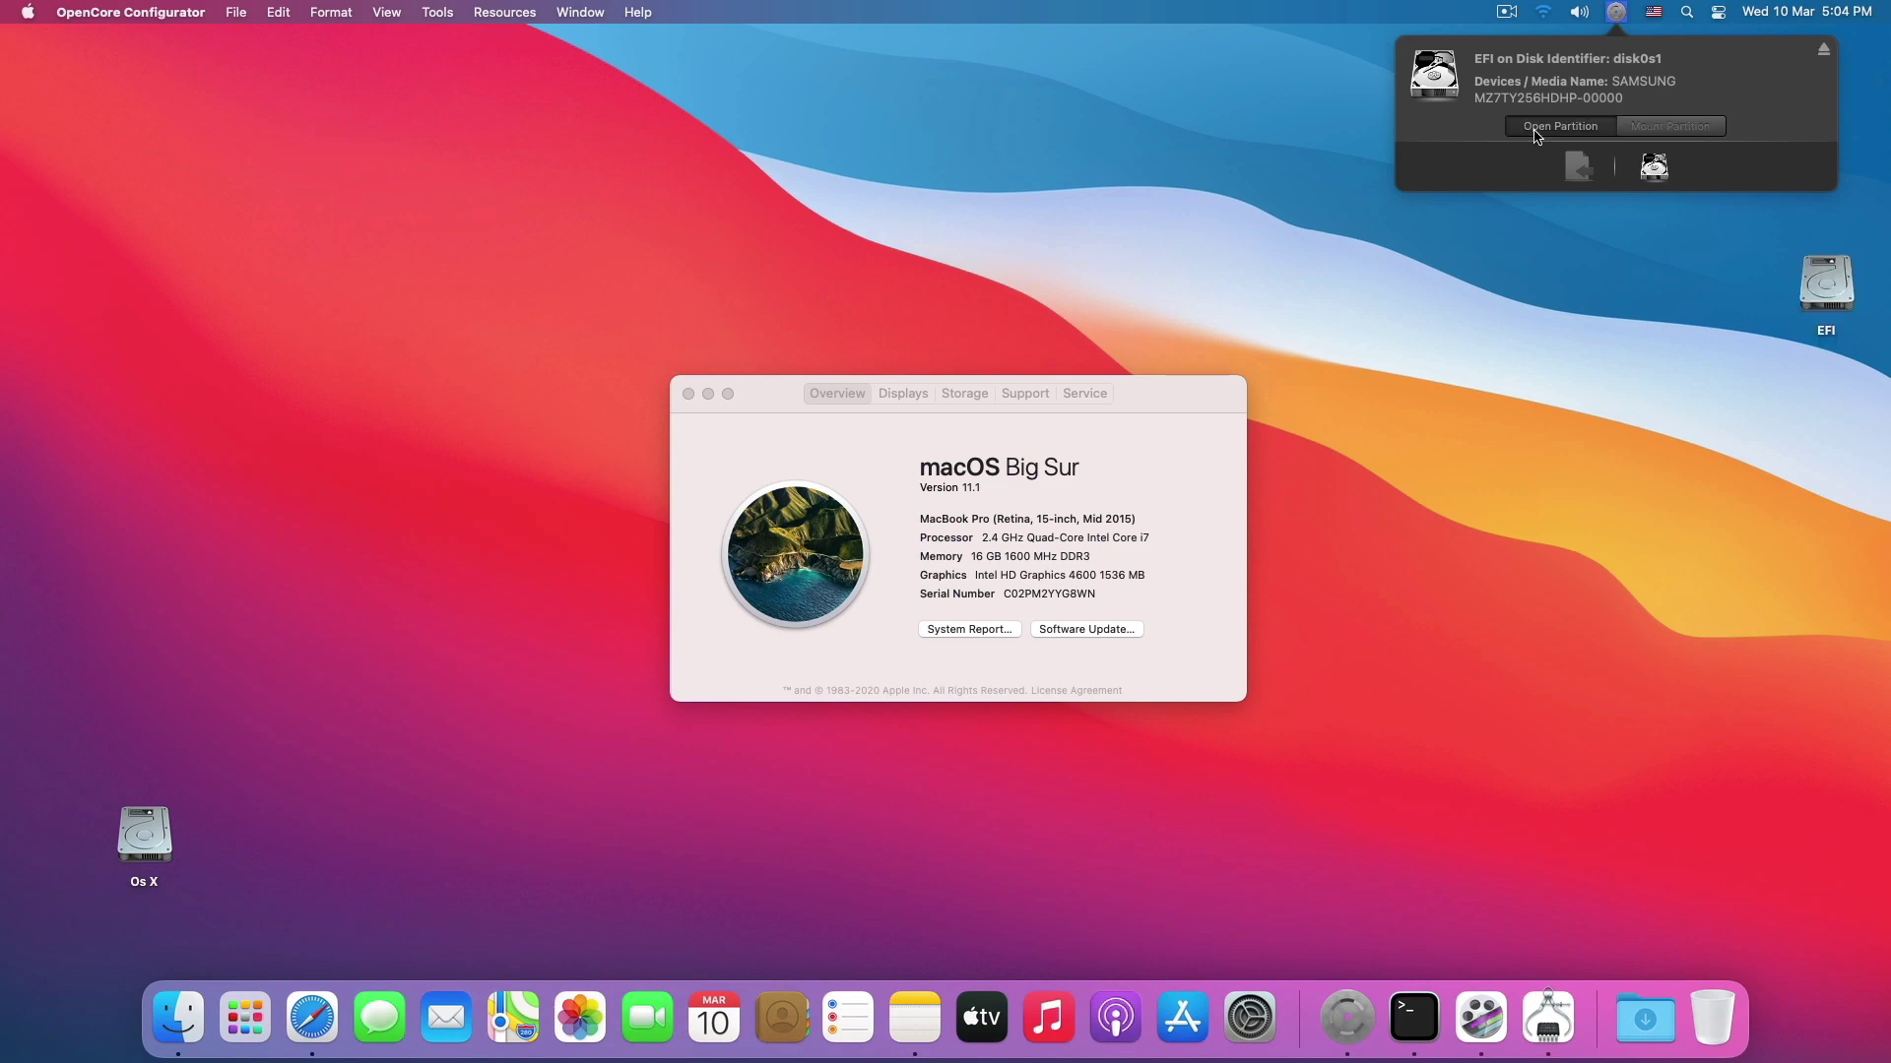
# Open EFI/OC/config.plist in OpenCore Configurator.
pyautogui.doubleClick(838, 270)
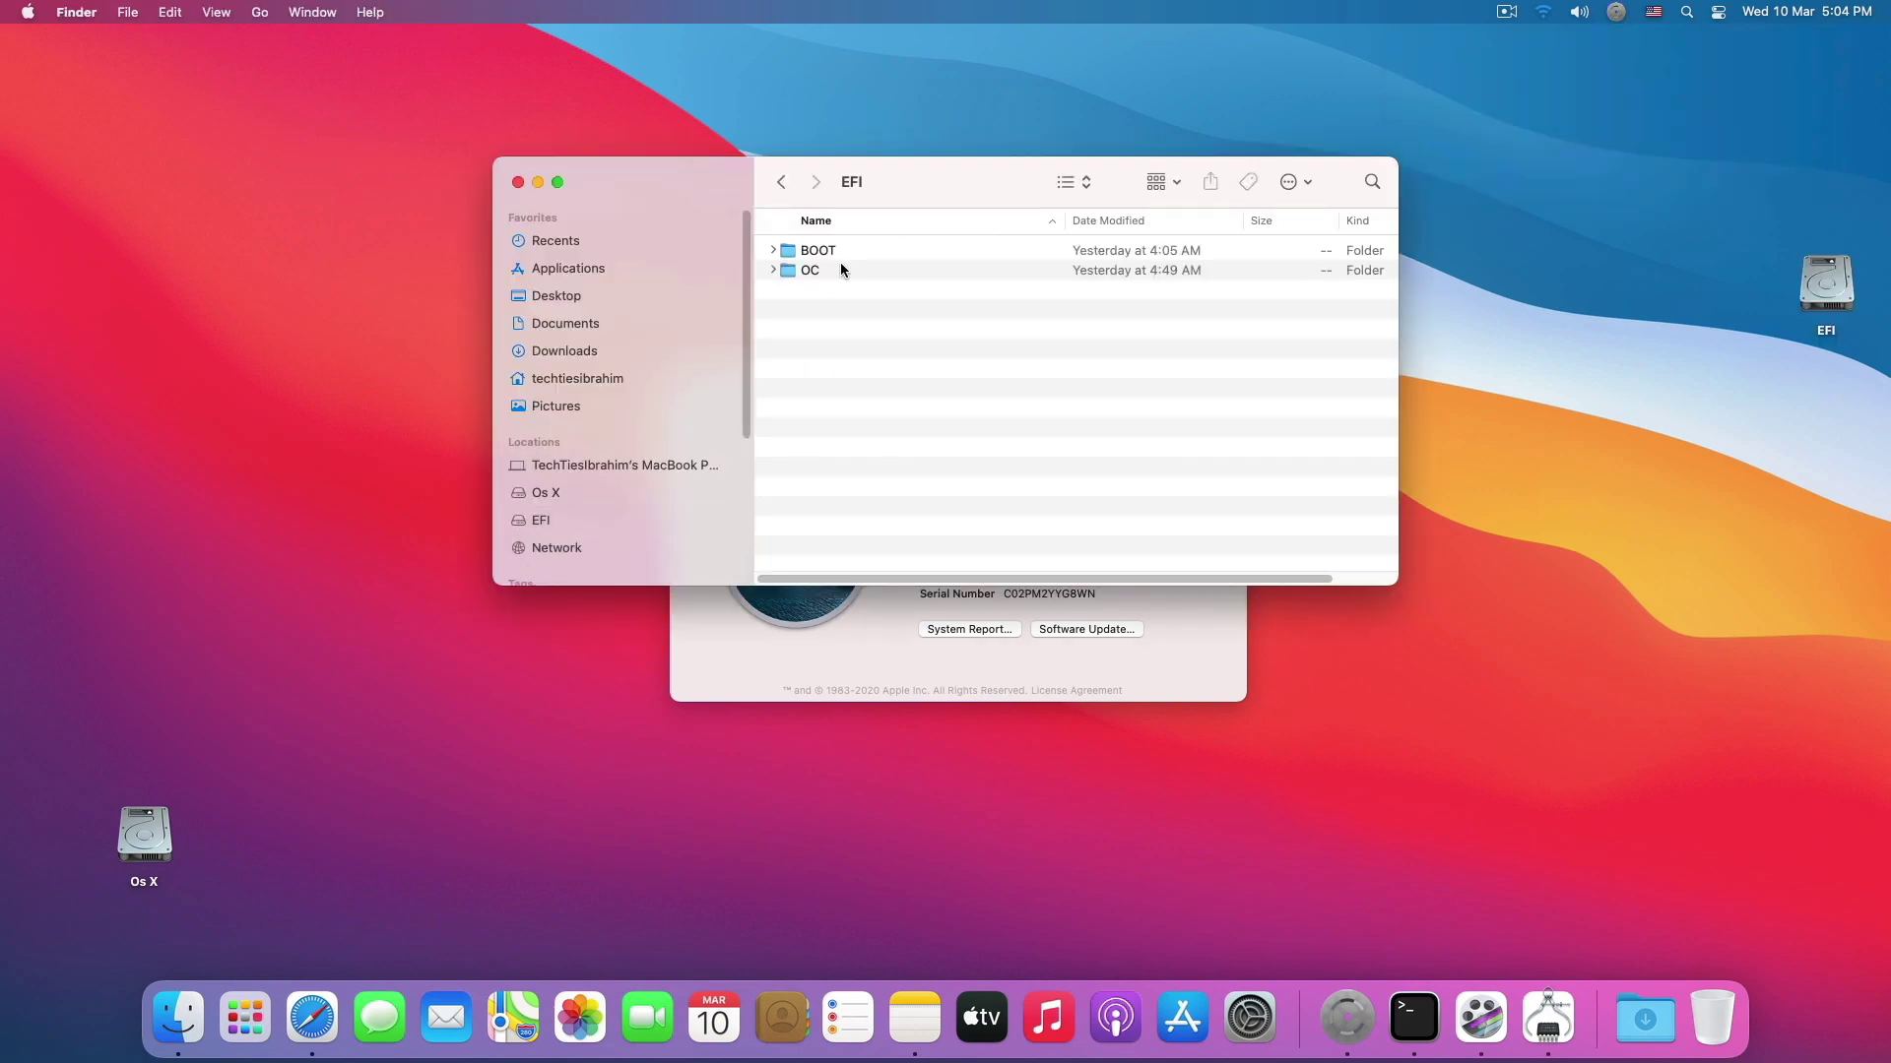
pyautogui.click(838, 269)
pyautogui.doubleClick(838, 270)
pyautogui.doubleClick(831, 270)
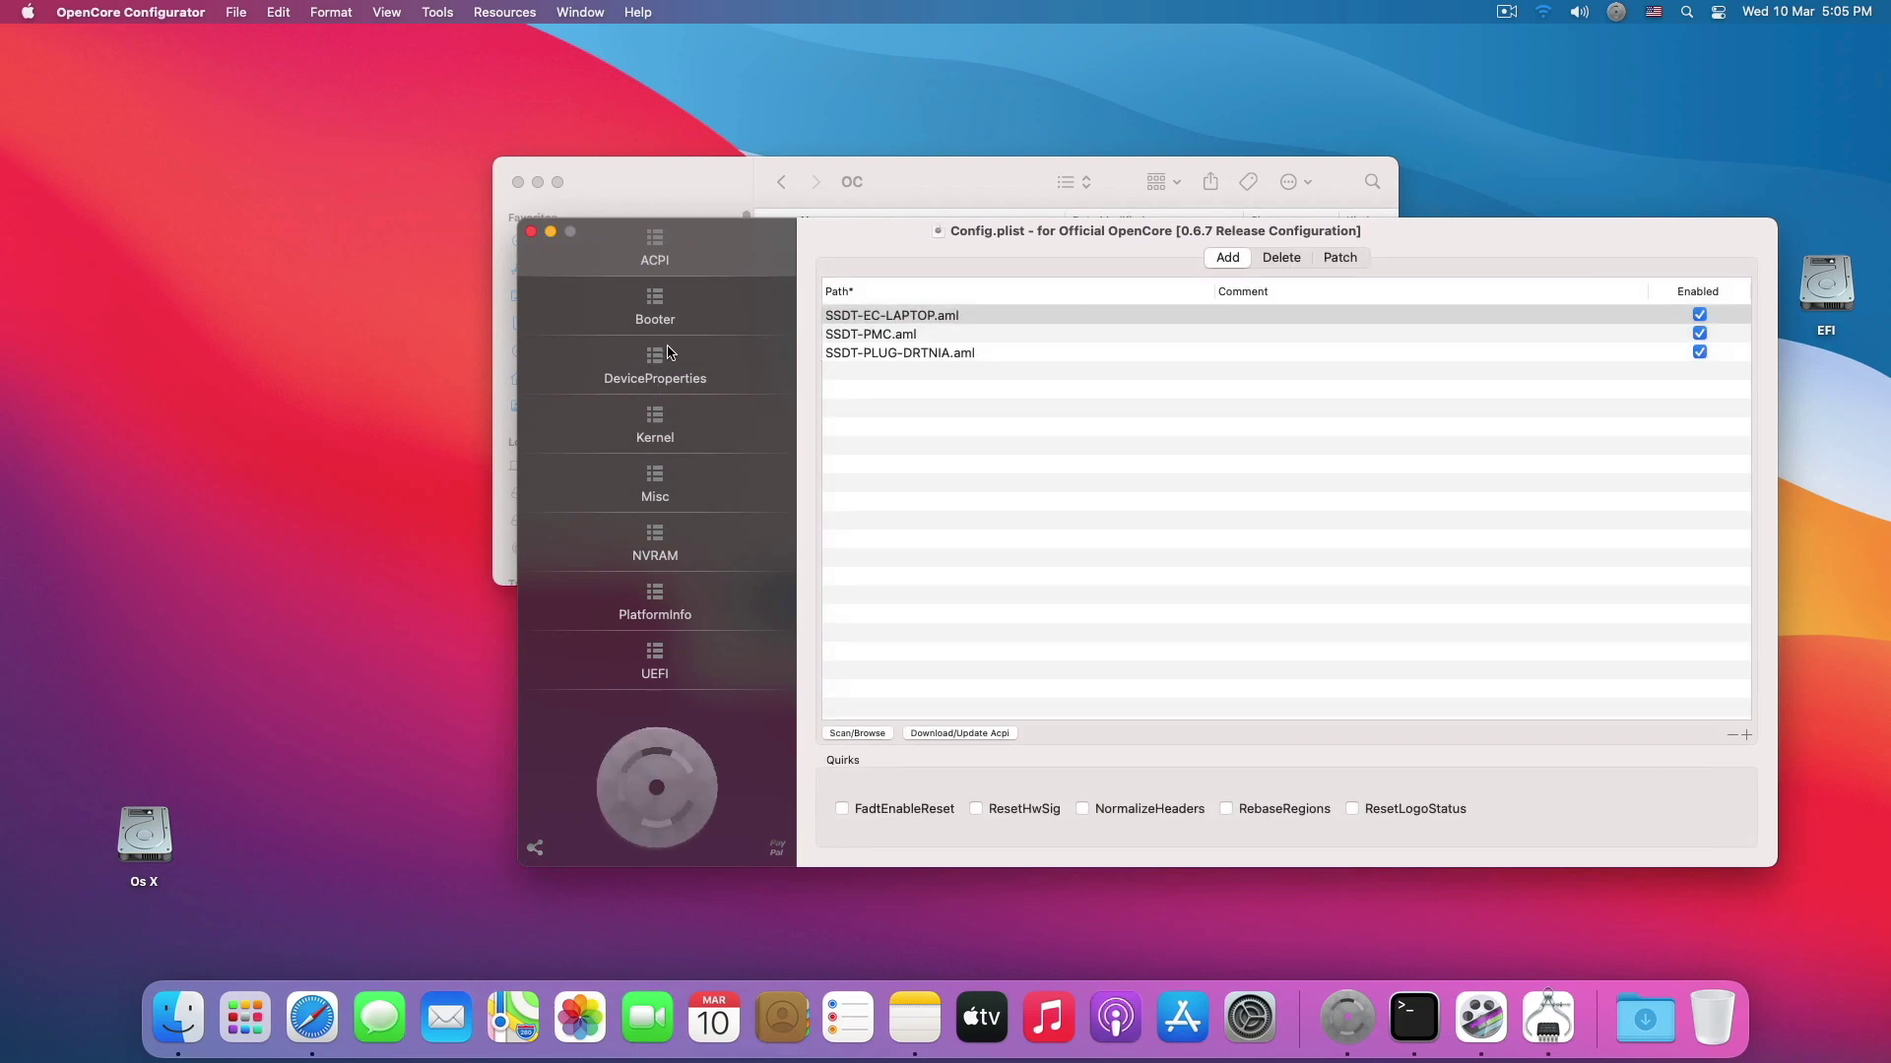
# Show DeviceProperties for PciRoot(0x0)/Pci(0x2,0x0), with AAPL,ig-platform-id 0300220D.
pyautogui.click(670, 379)
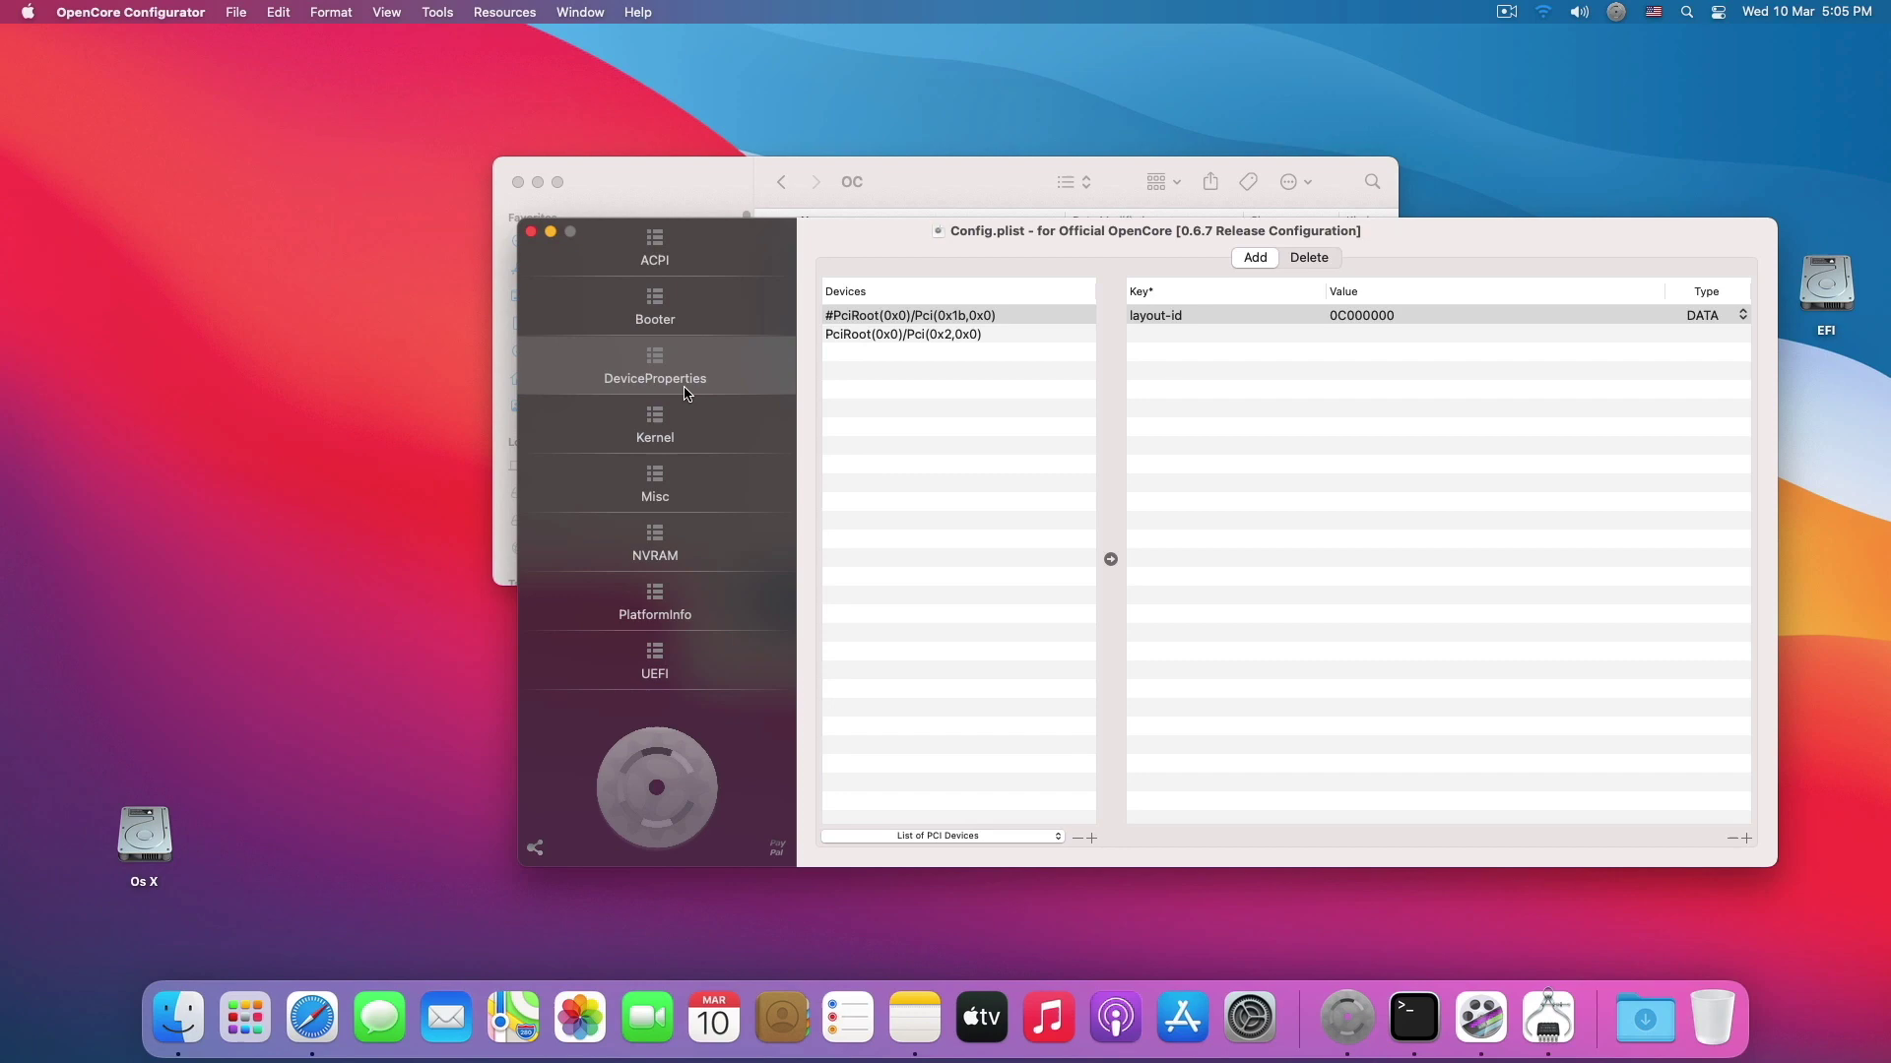
pyautogui.click(857, 339)
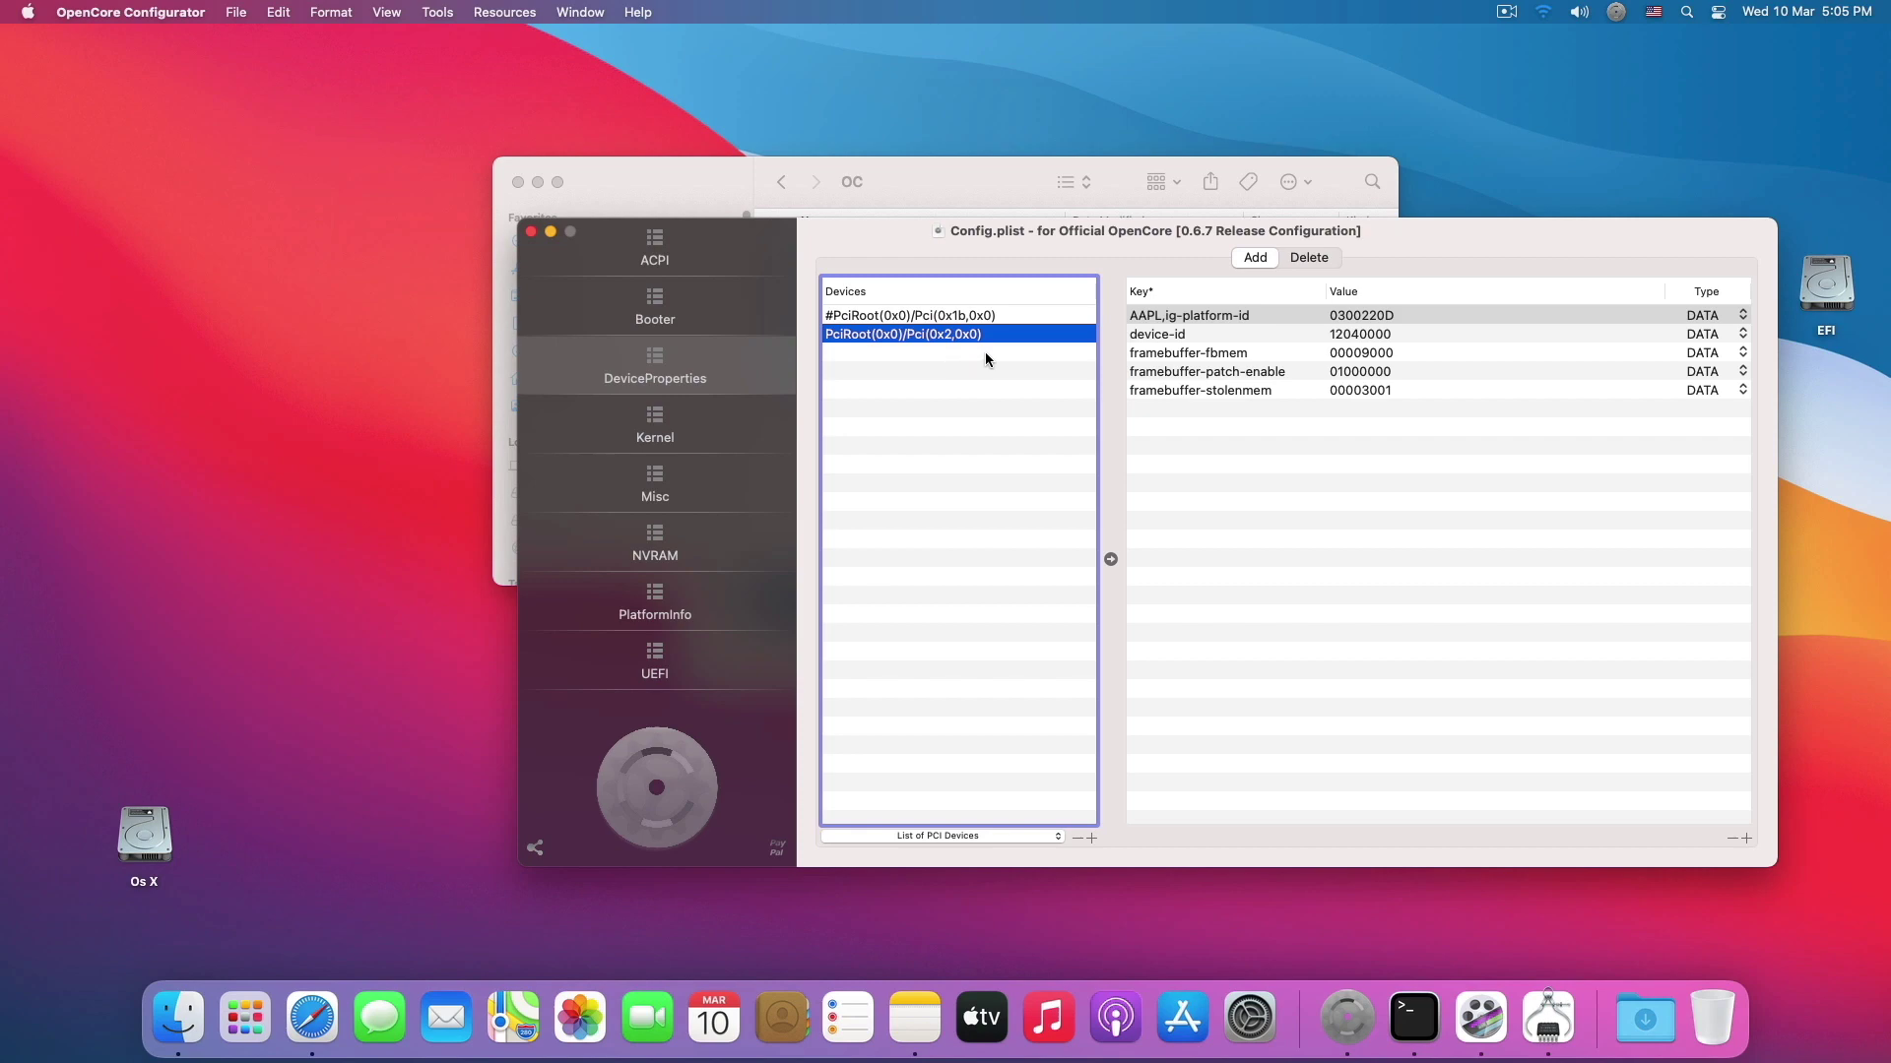
pyautogui.moveTo(840, 232); pyautogui.dragTo(498, 224)
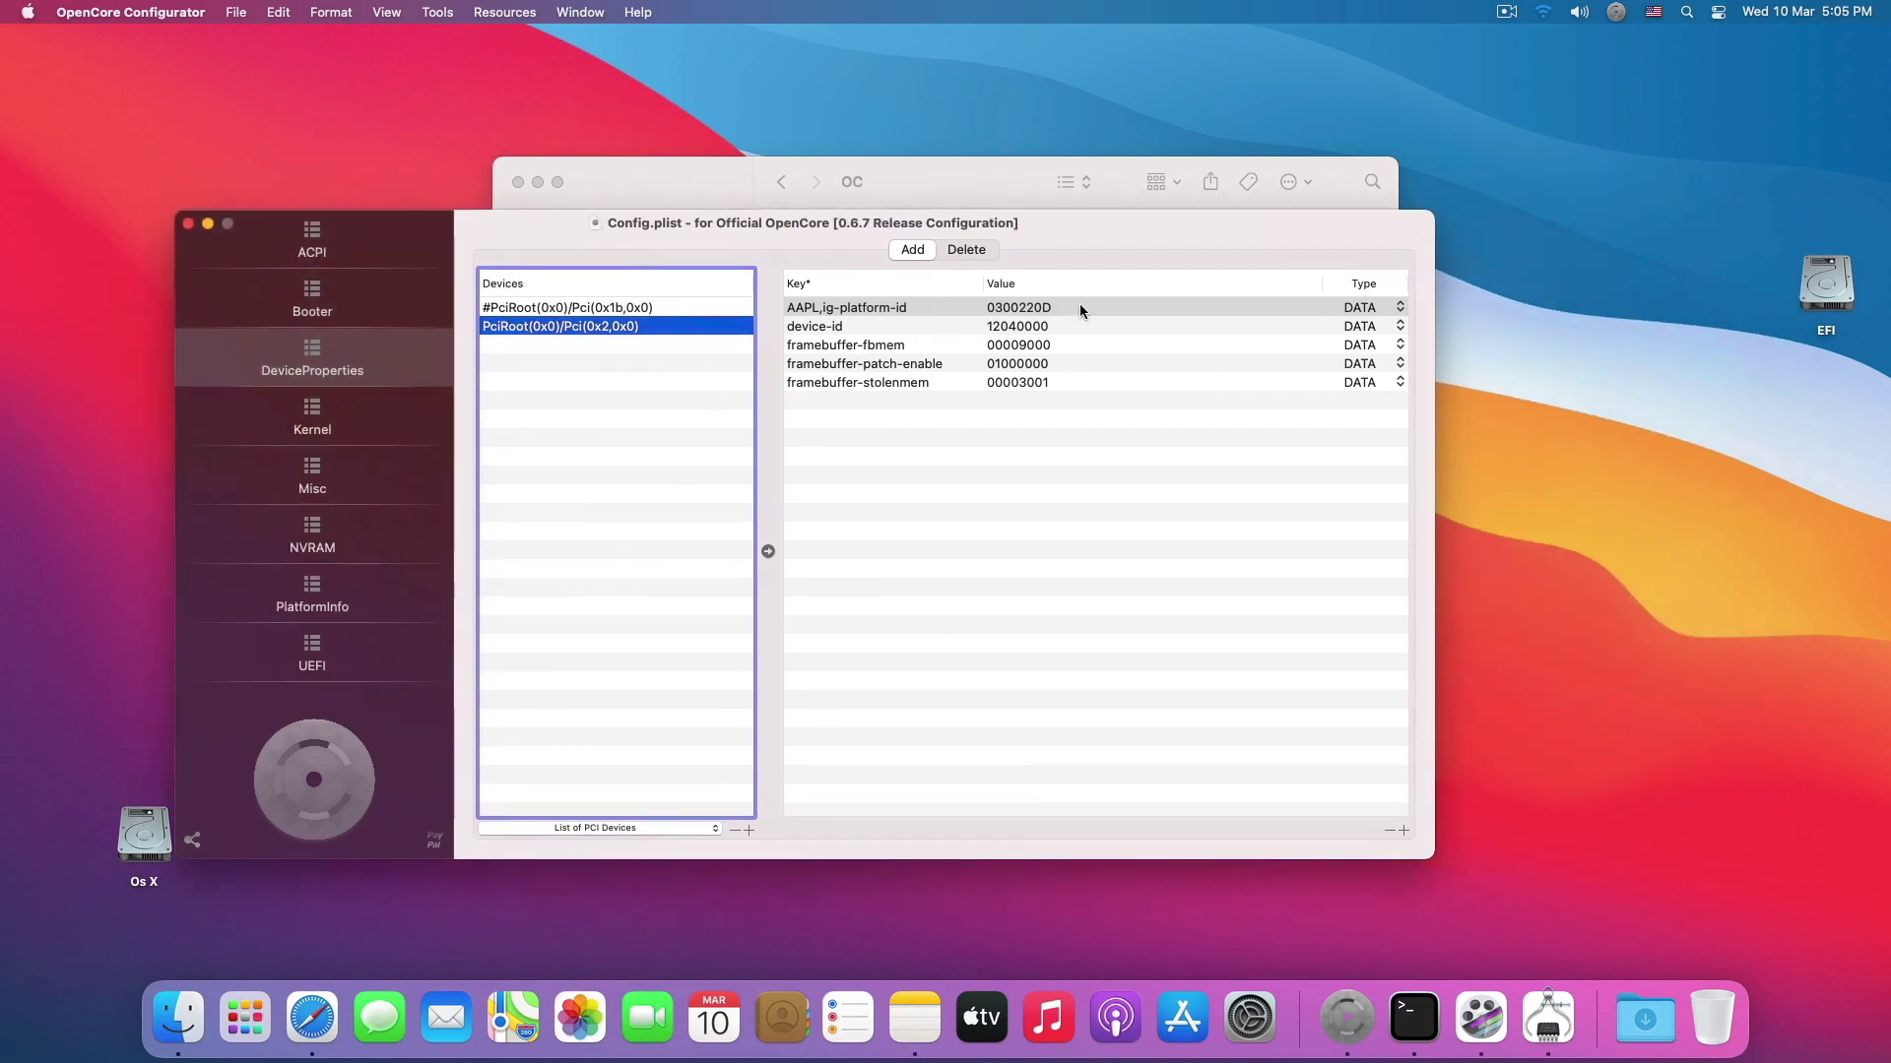
pyautogui.click(898, 308)
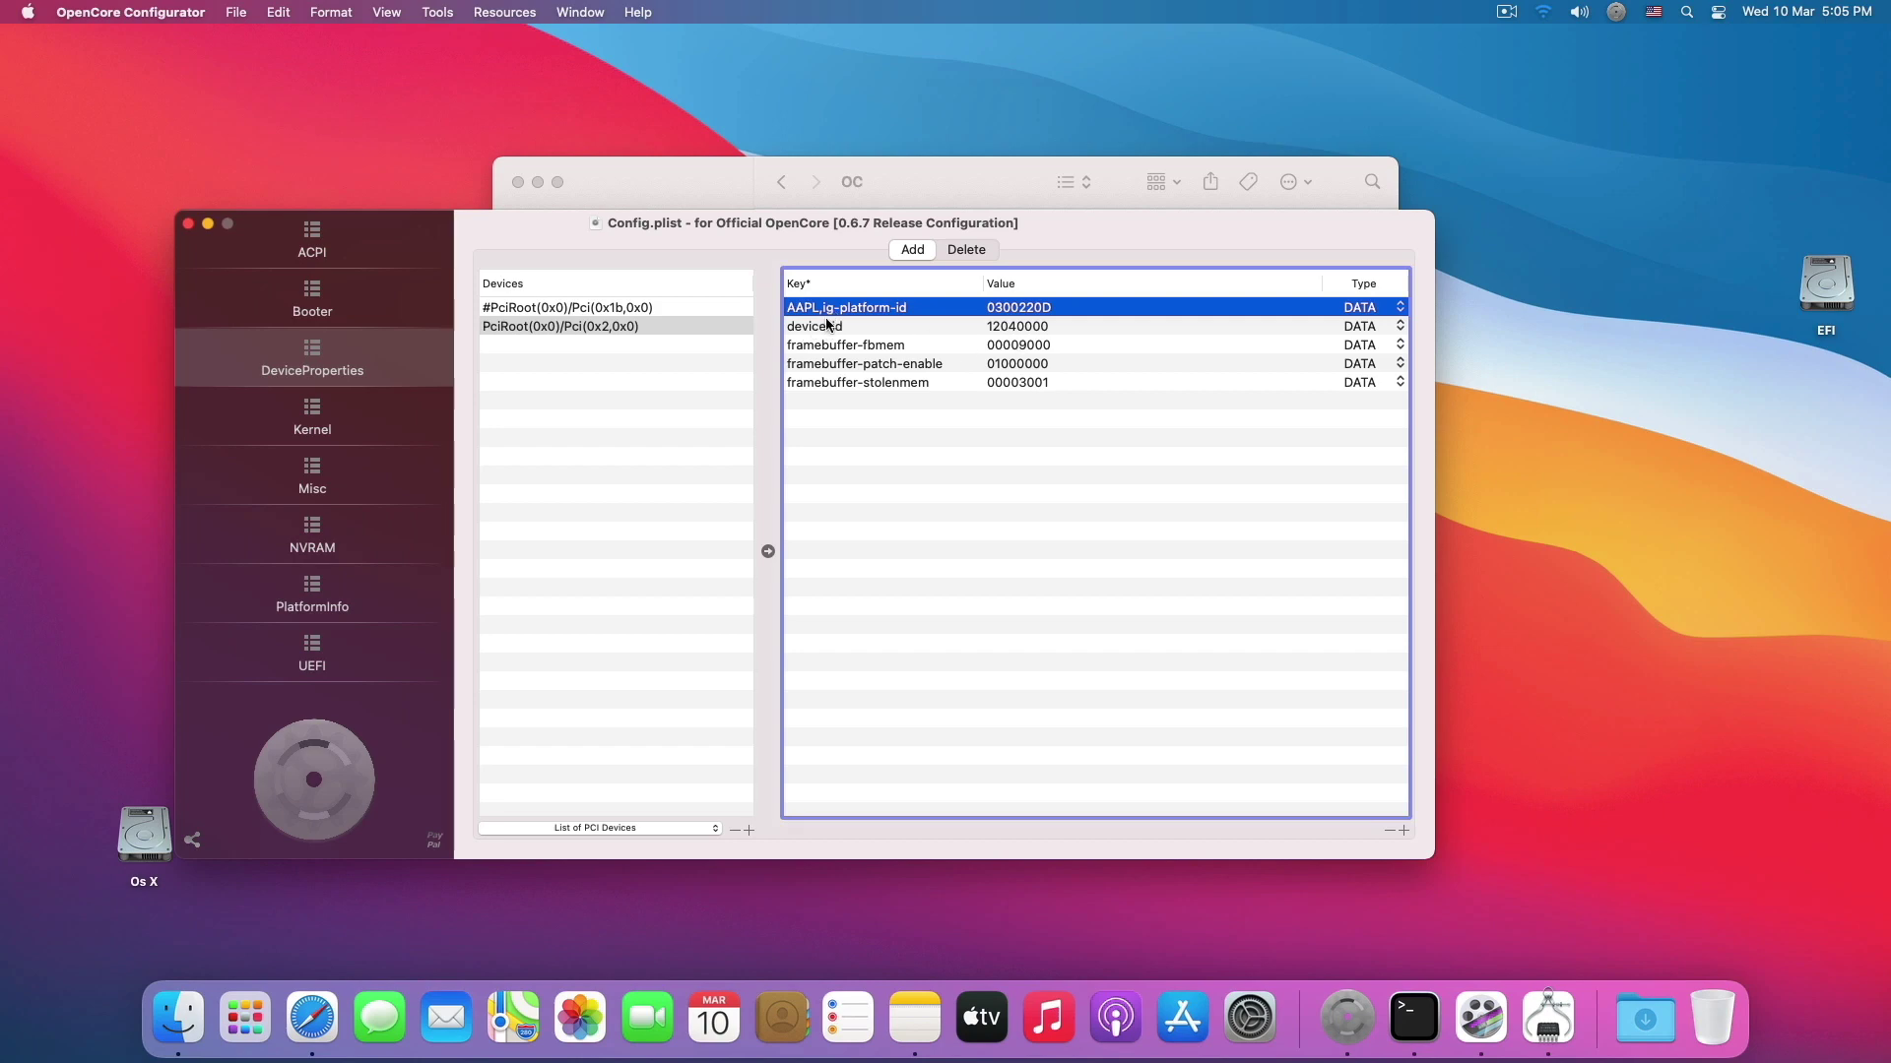
pyautogui.click(827, 327)
pyautogui.press('Up')
pyautogui.click(834, 347)
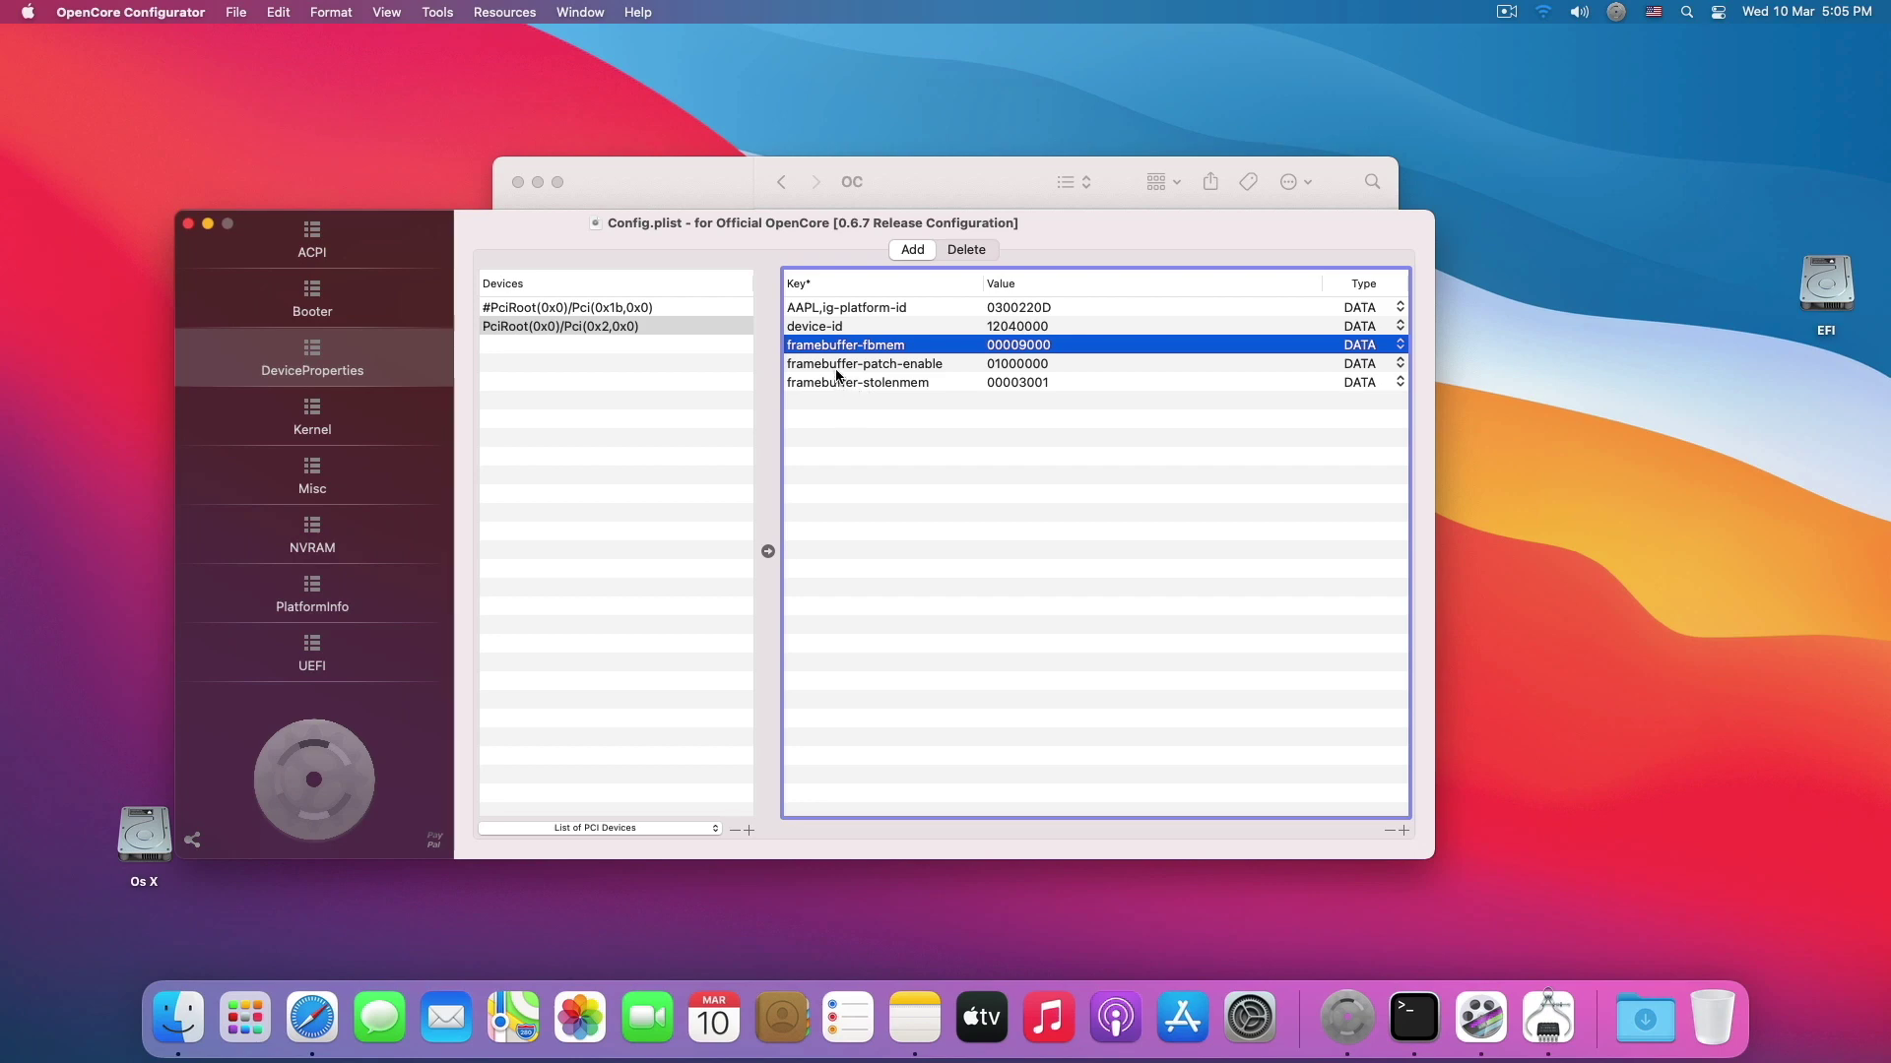
pyautogui.click(846, 368)
pyautogui.click(847, 386)
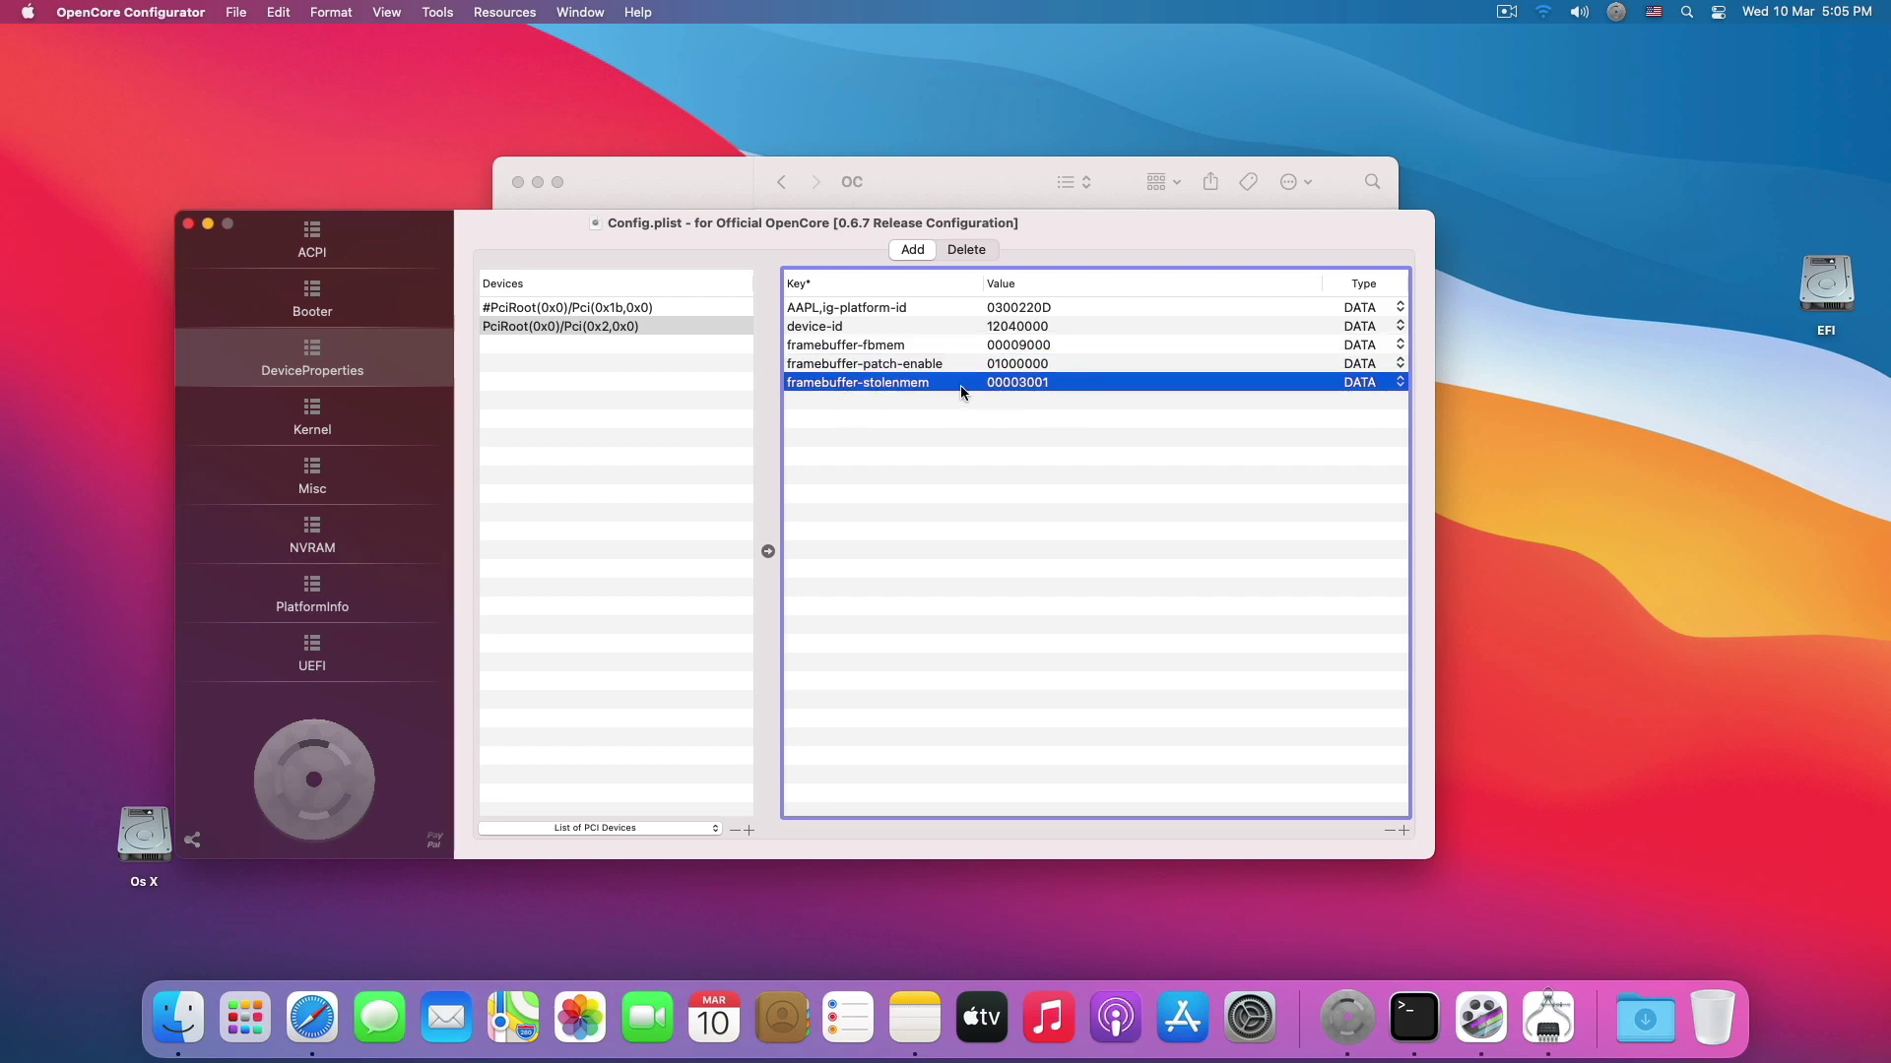
pyautogui.click(860, 349)
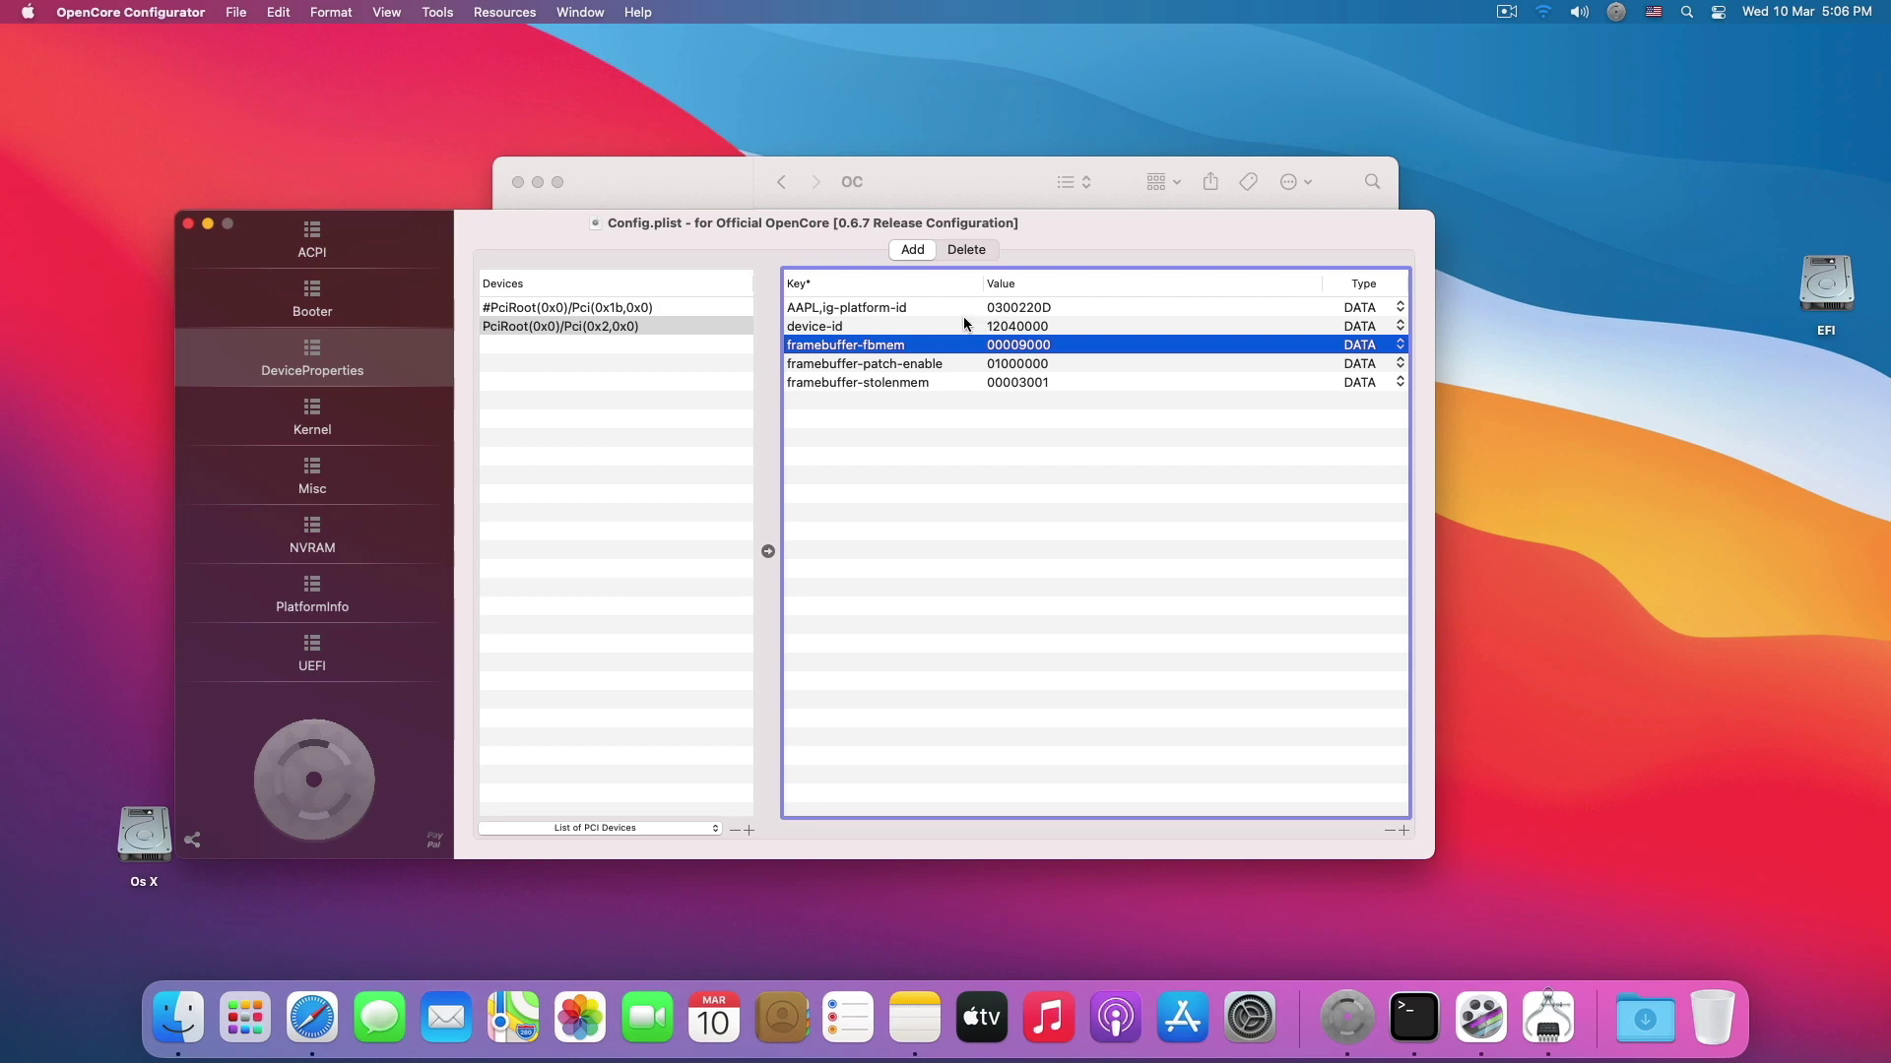
pyautogui.click(794, 310)
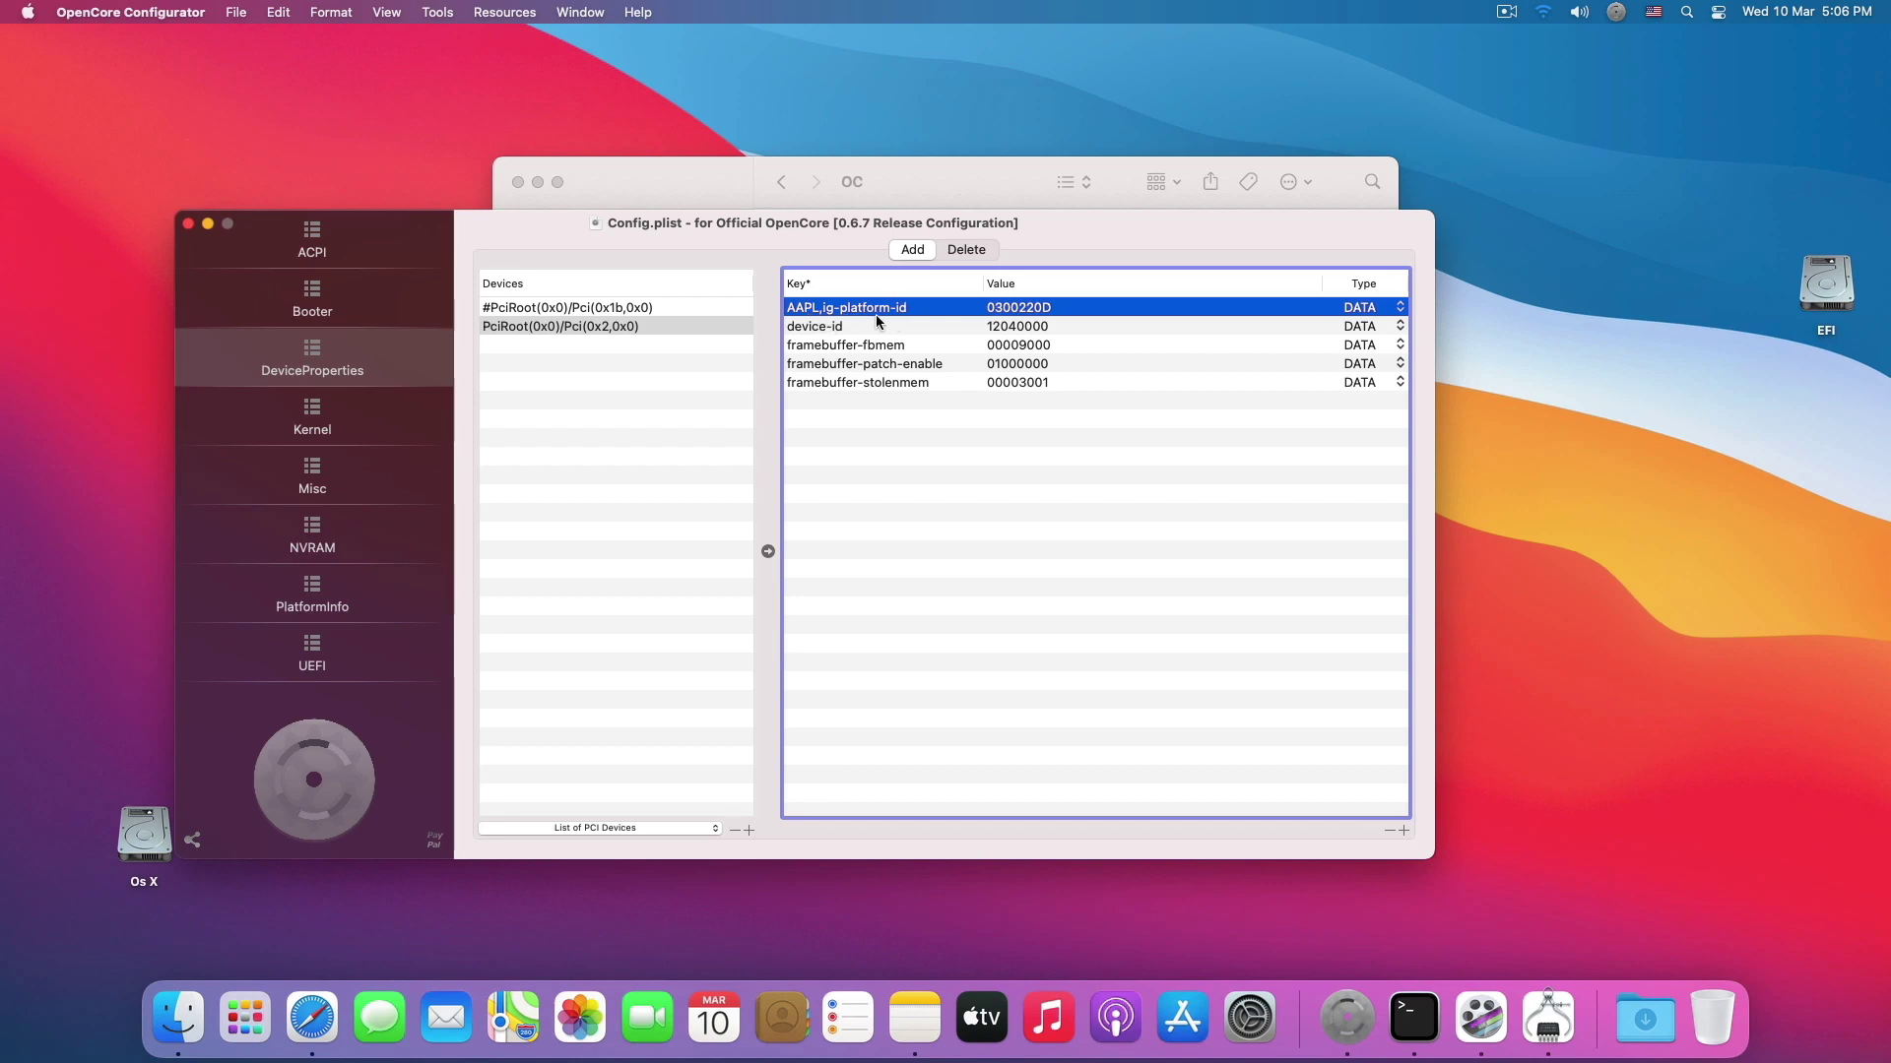
pyautogui.click(825, 331)
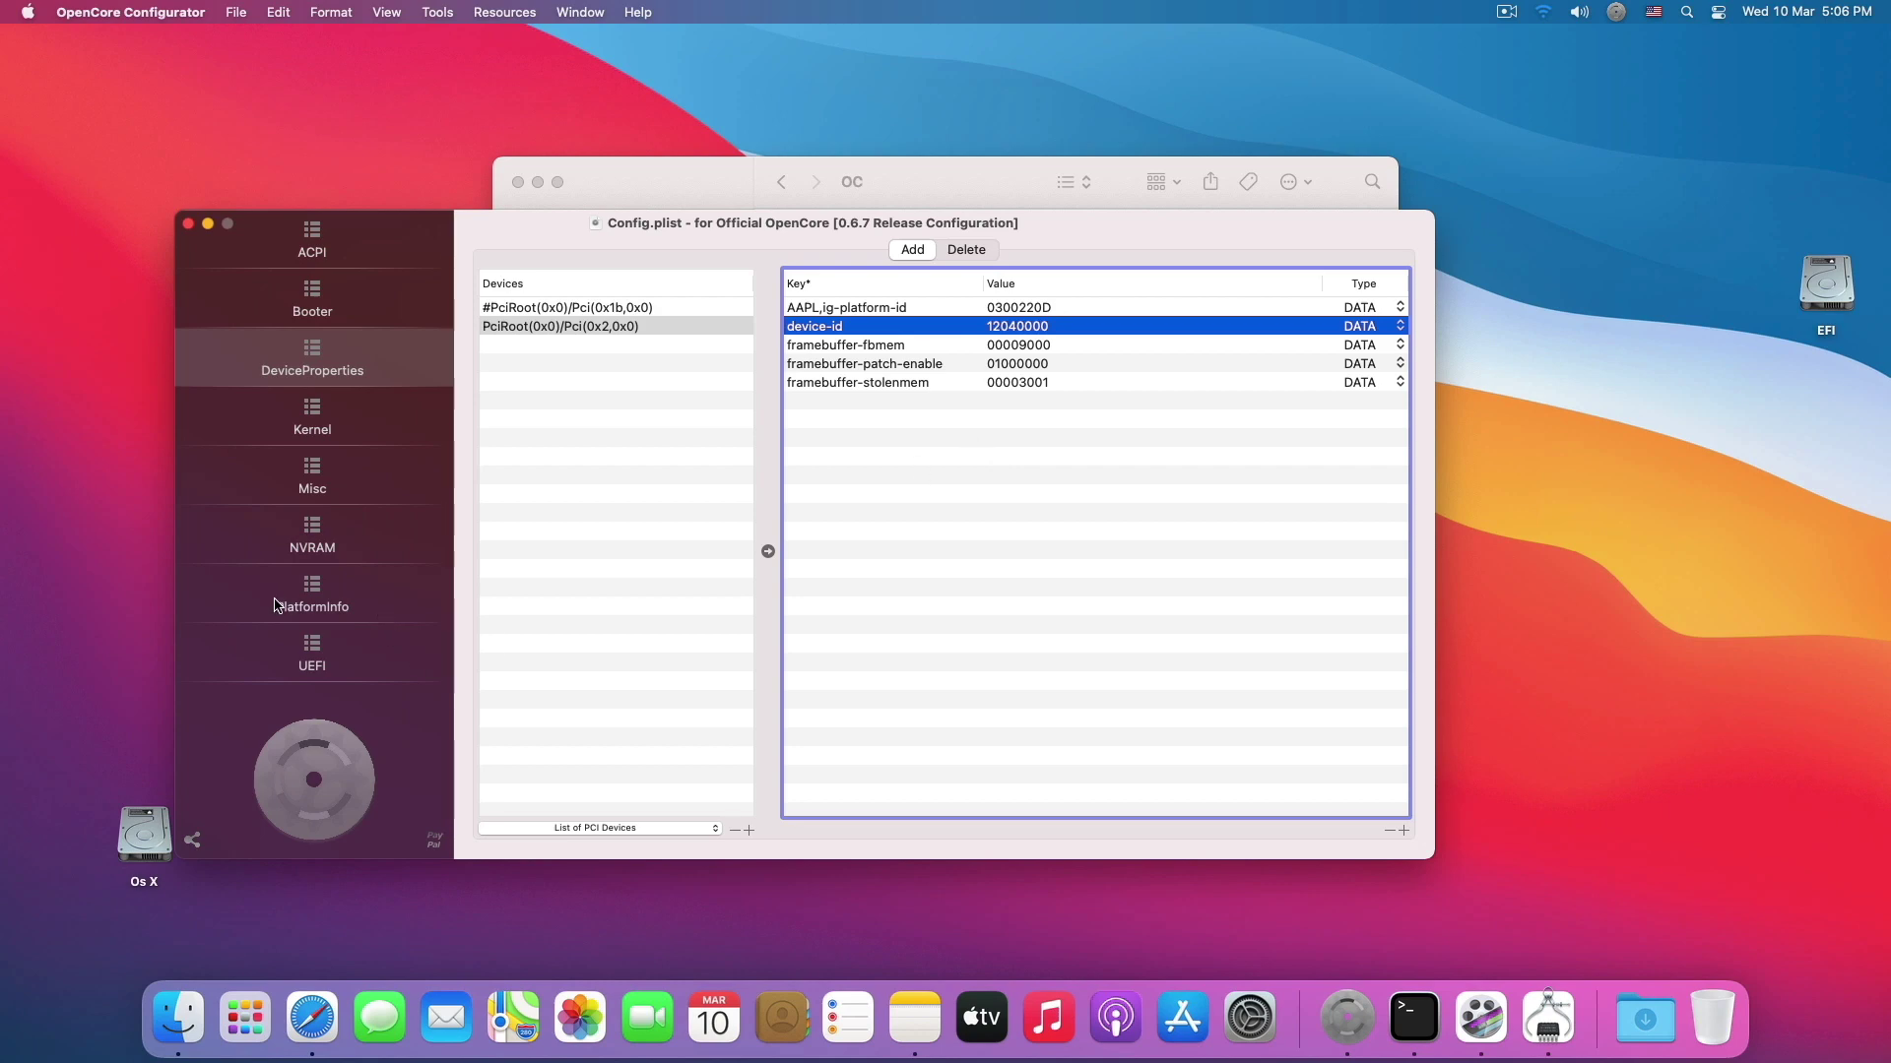
# Set the PlatformInfo SMBIOS model to MacBookPro11,4, then view the UEFI section.
pyautogui.click(356, 596)
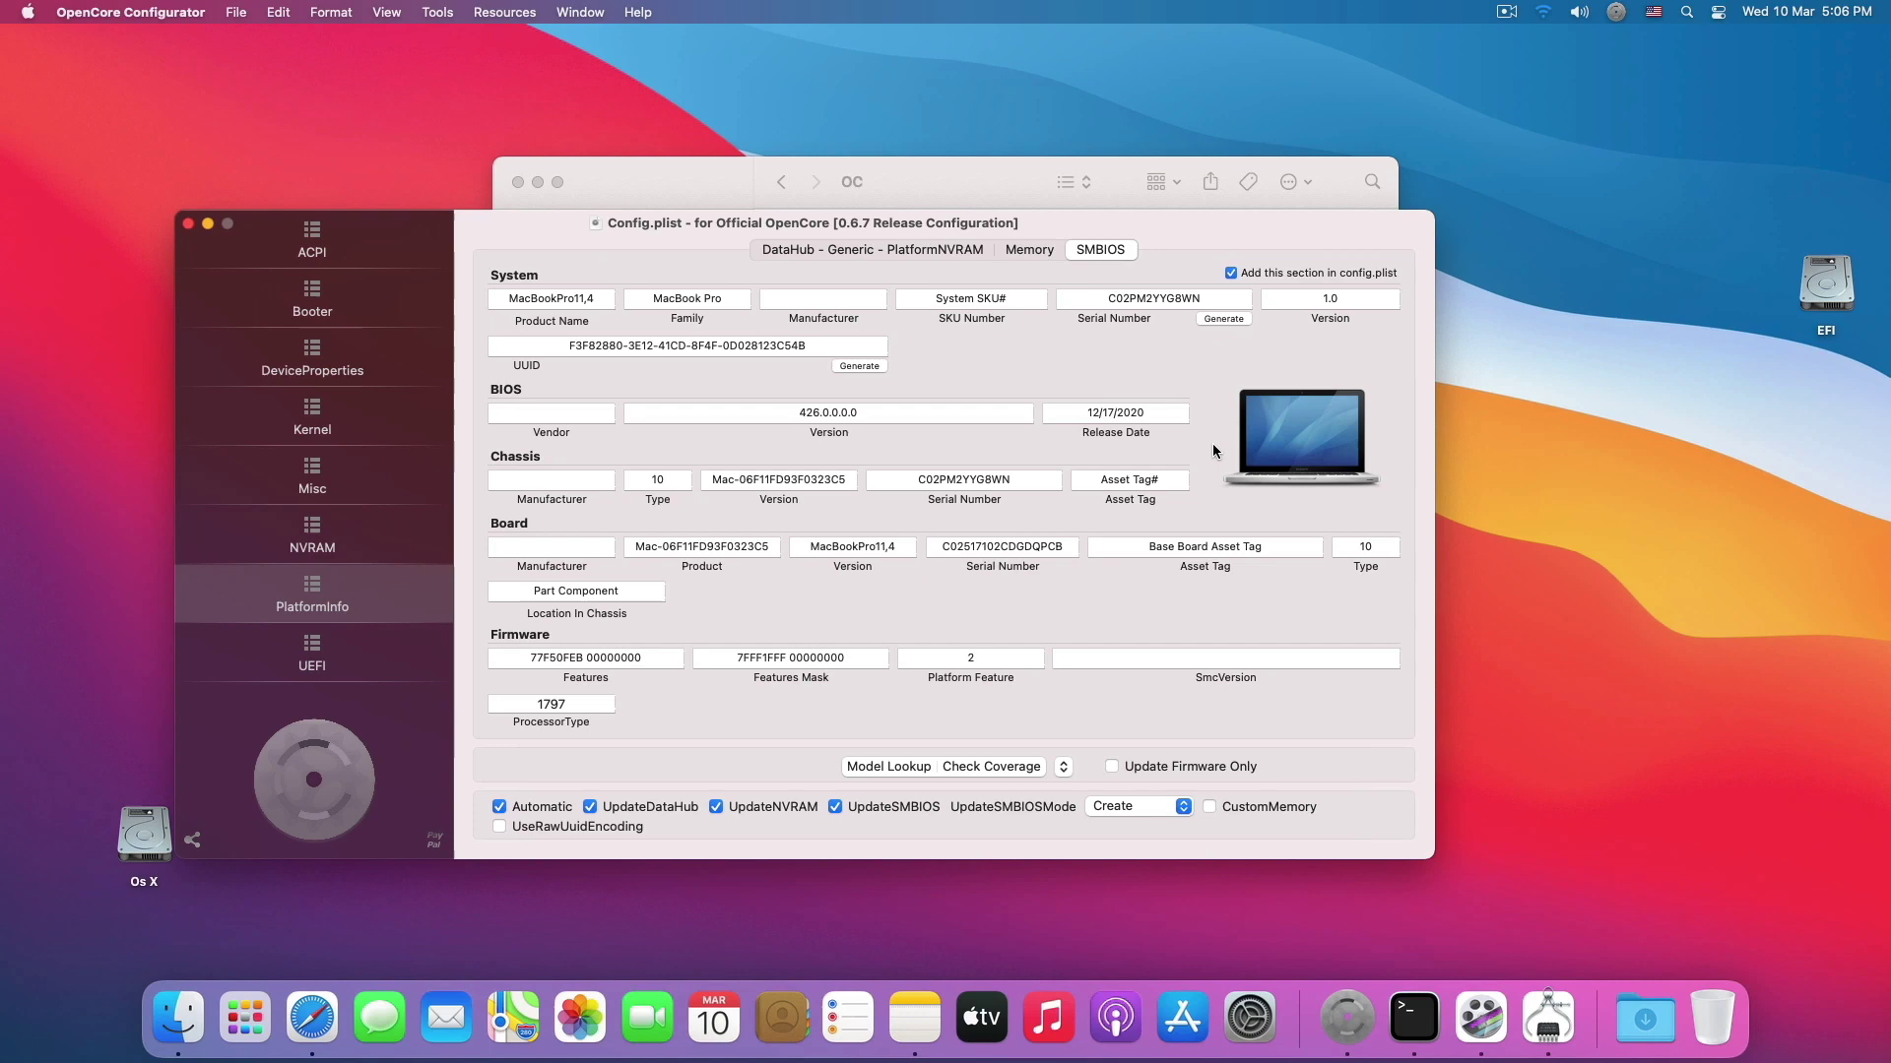
pyautogui.click(1067, 772)
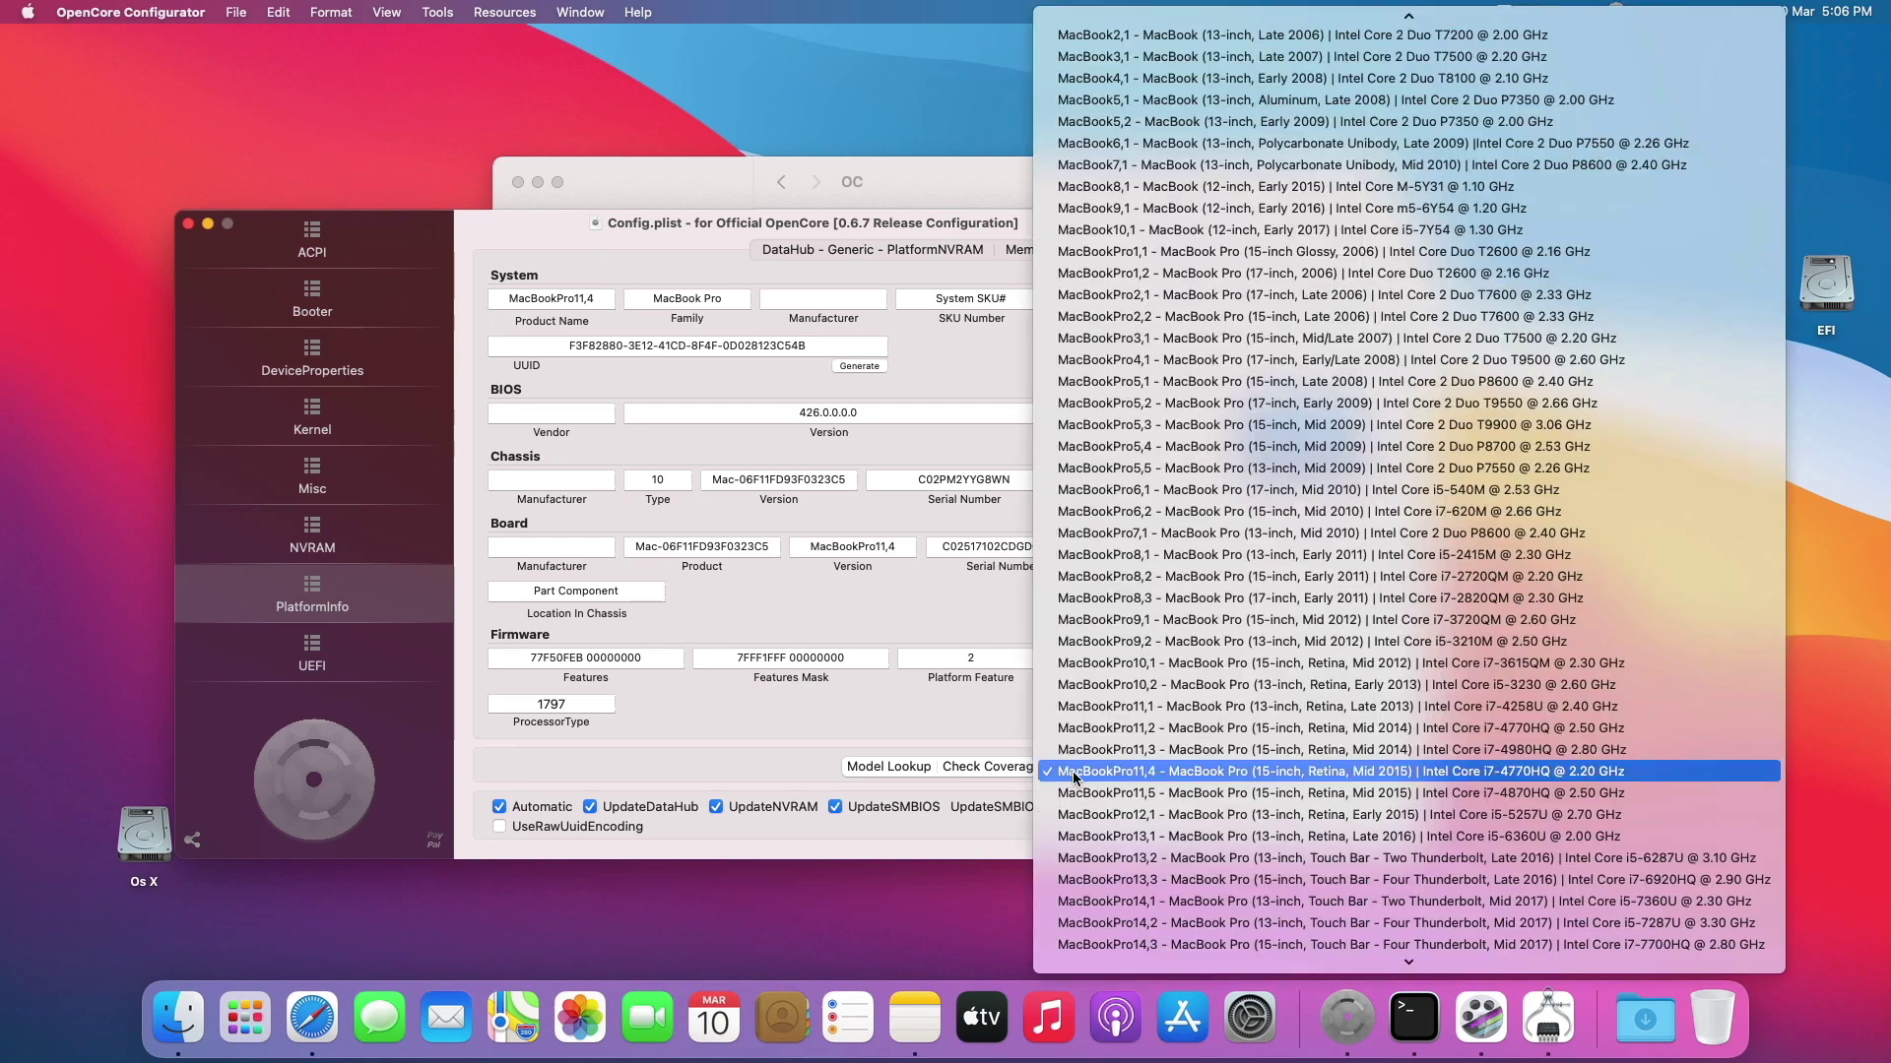
pyautogui.click(1097, 776)
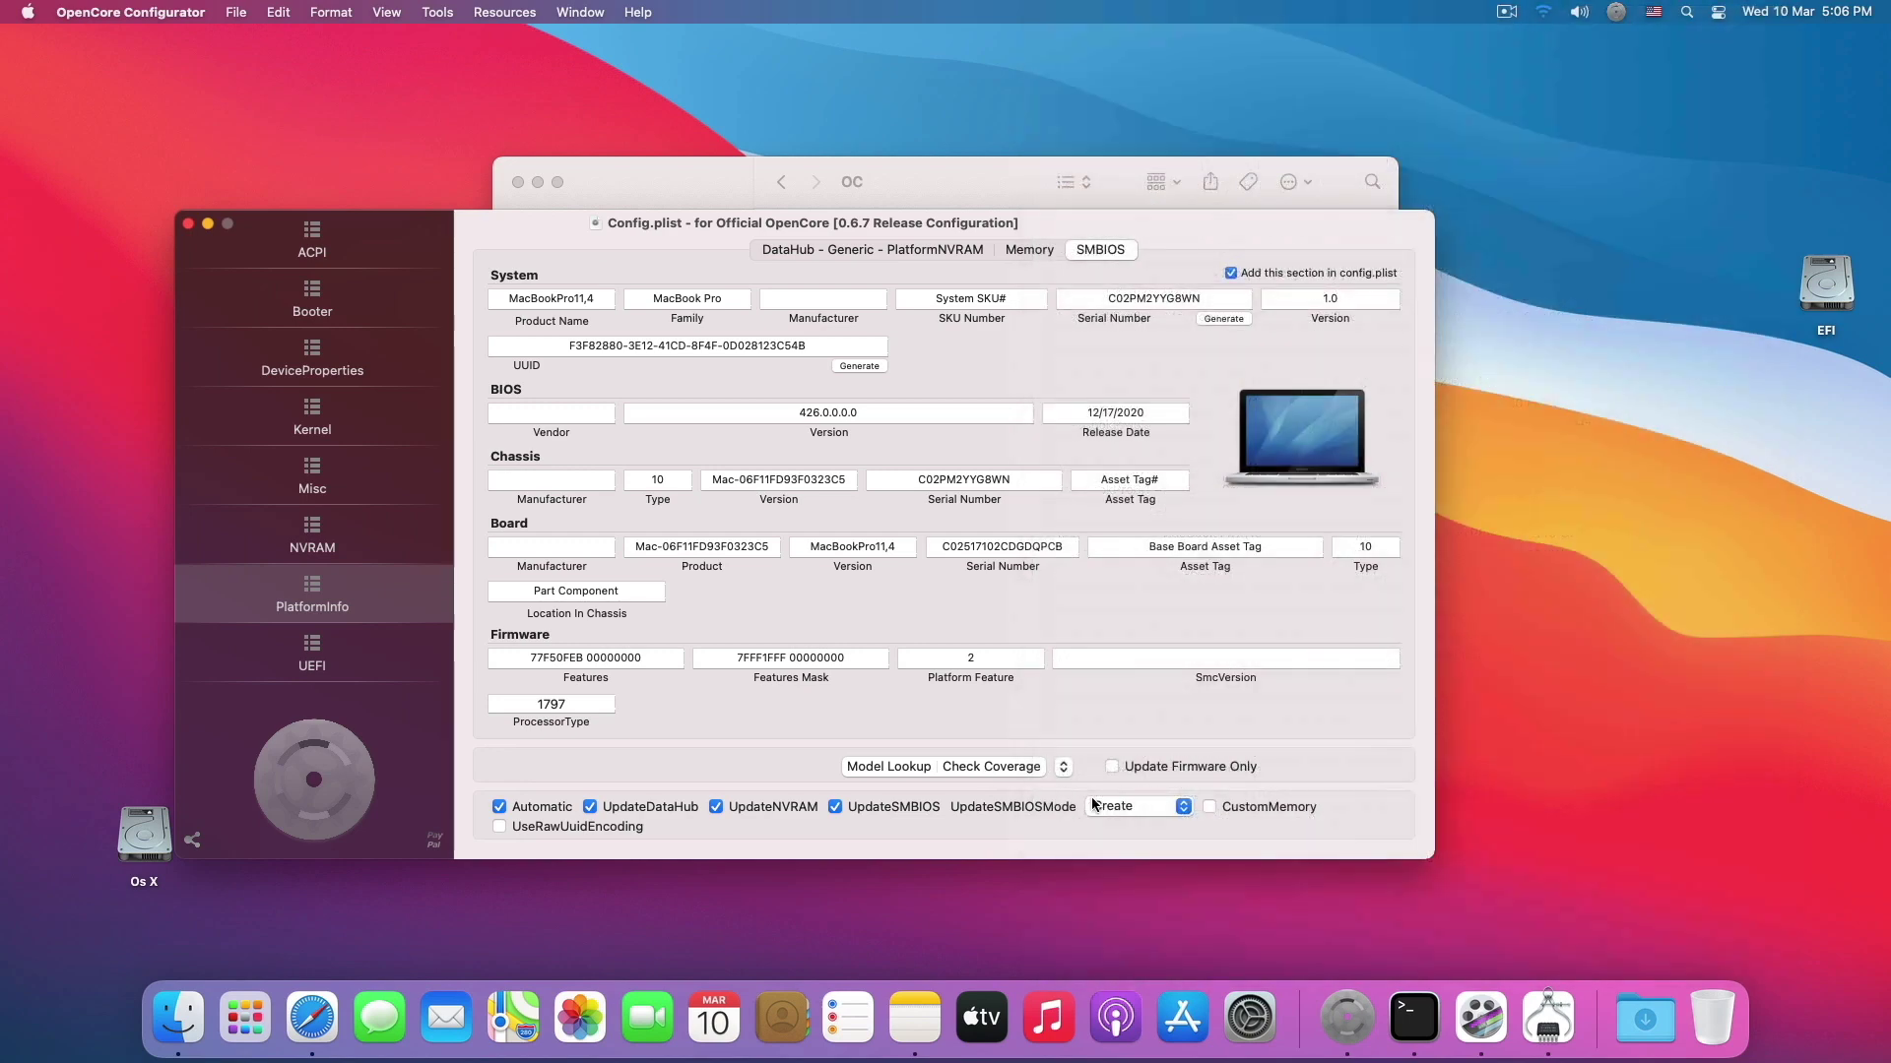
pyautogui.click(1068, 774)
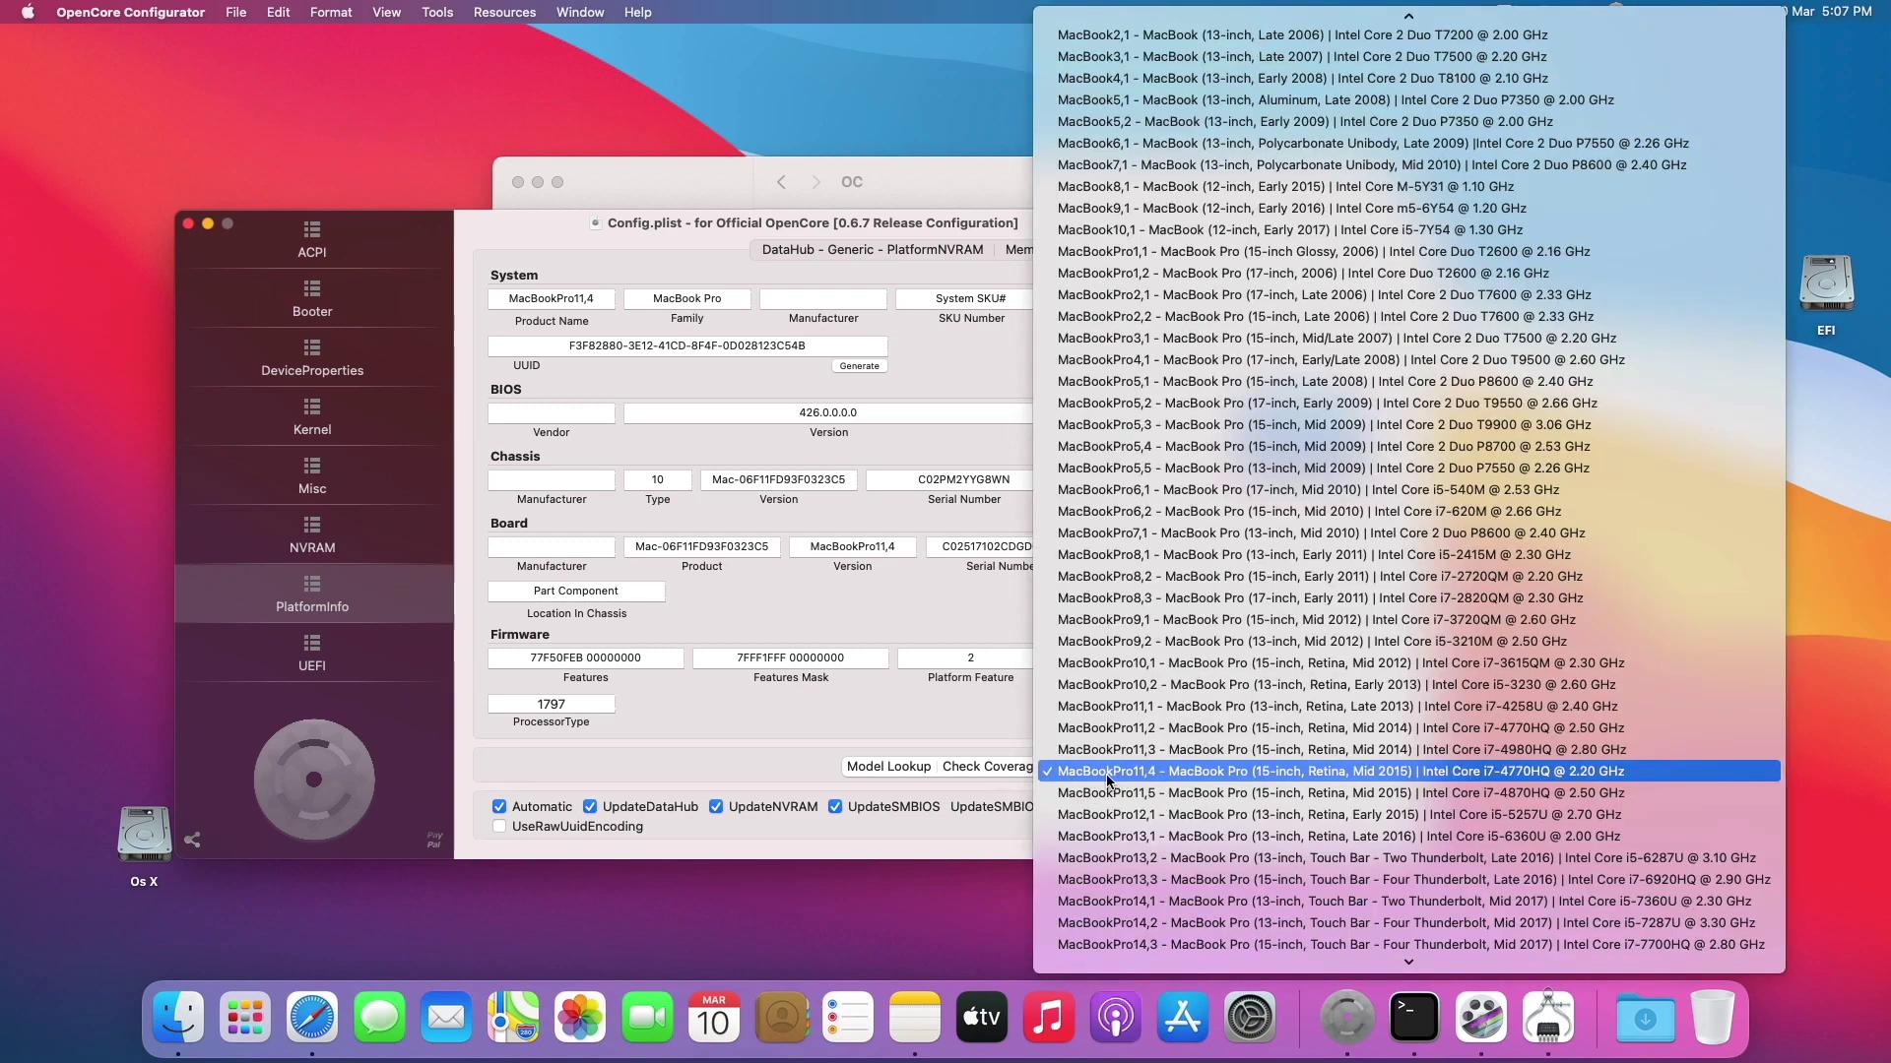
pyautogui.click(1161, 776)
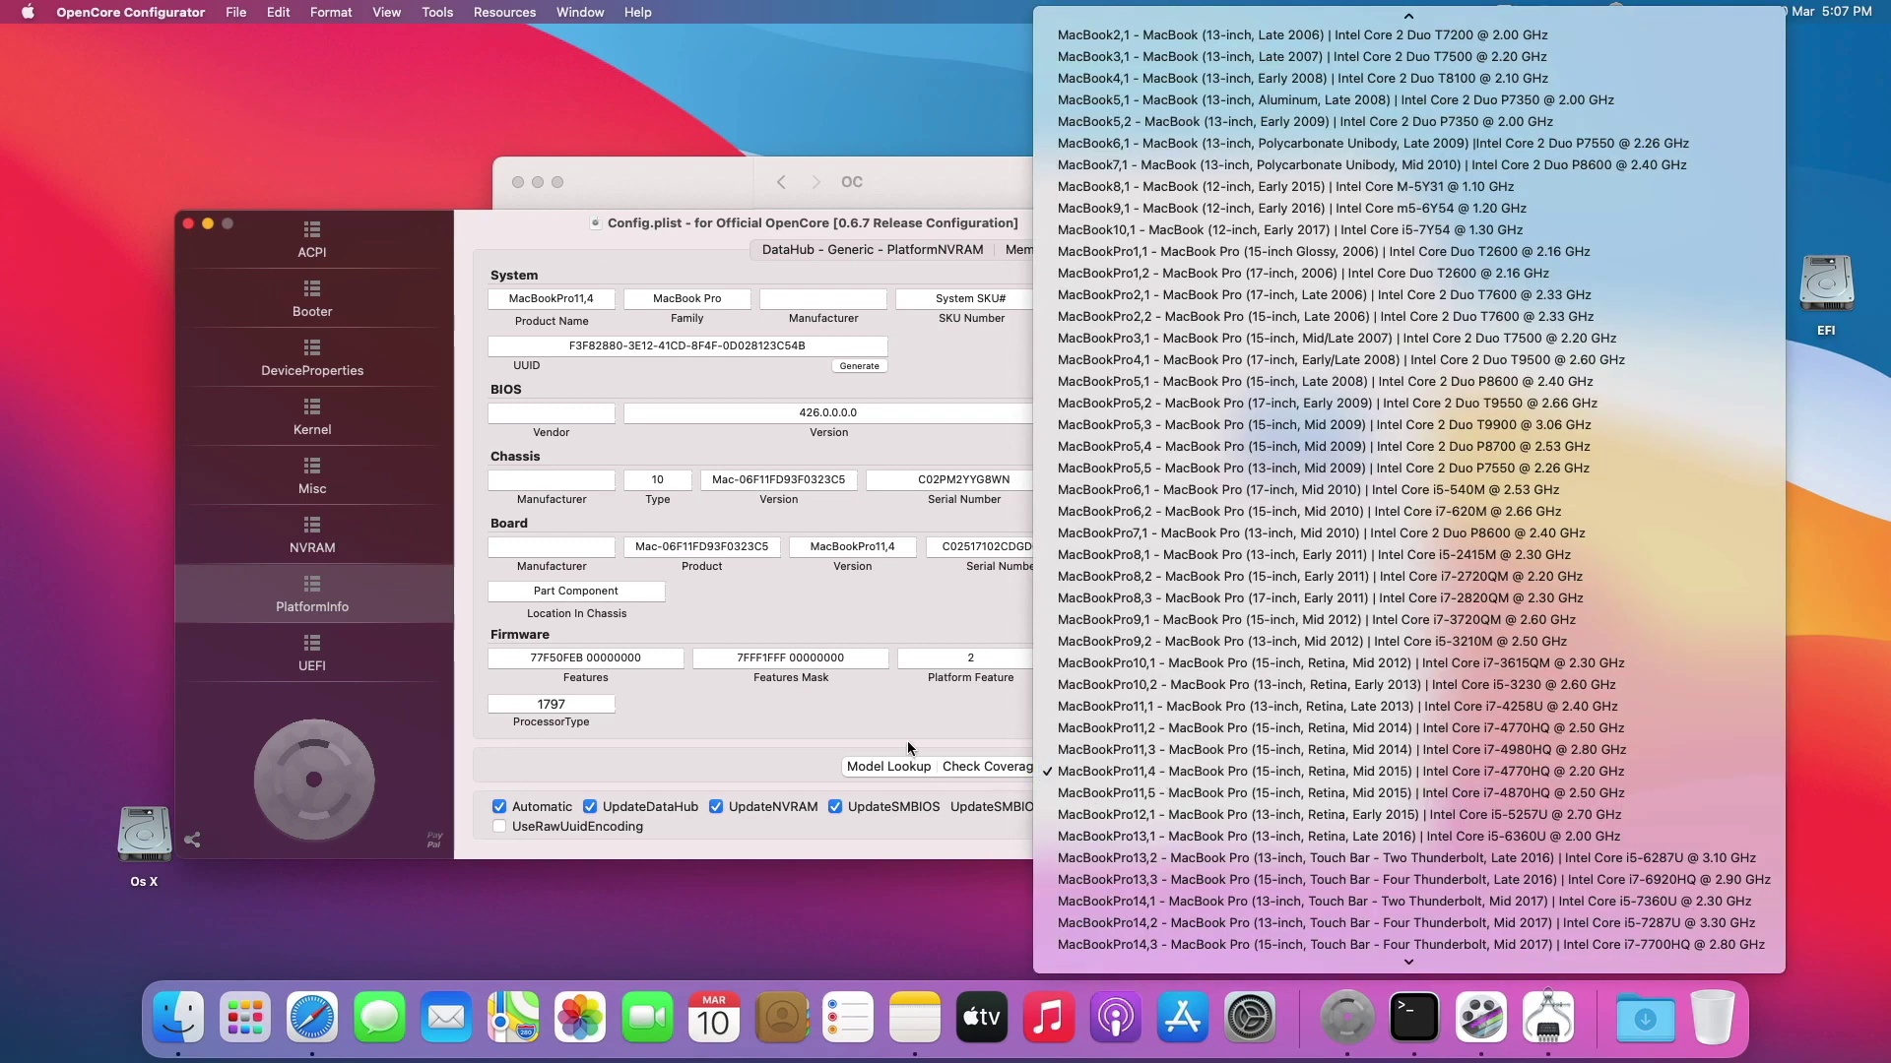
pyautogui.click(365, 678)
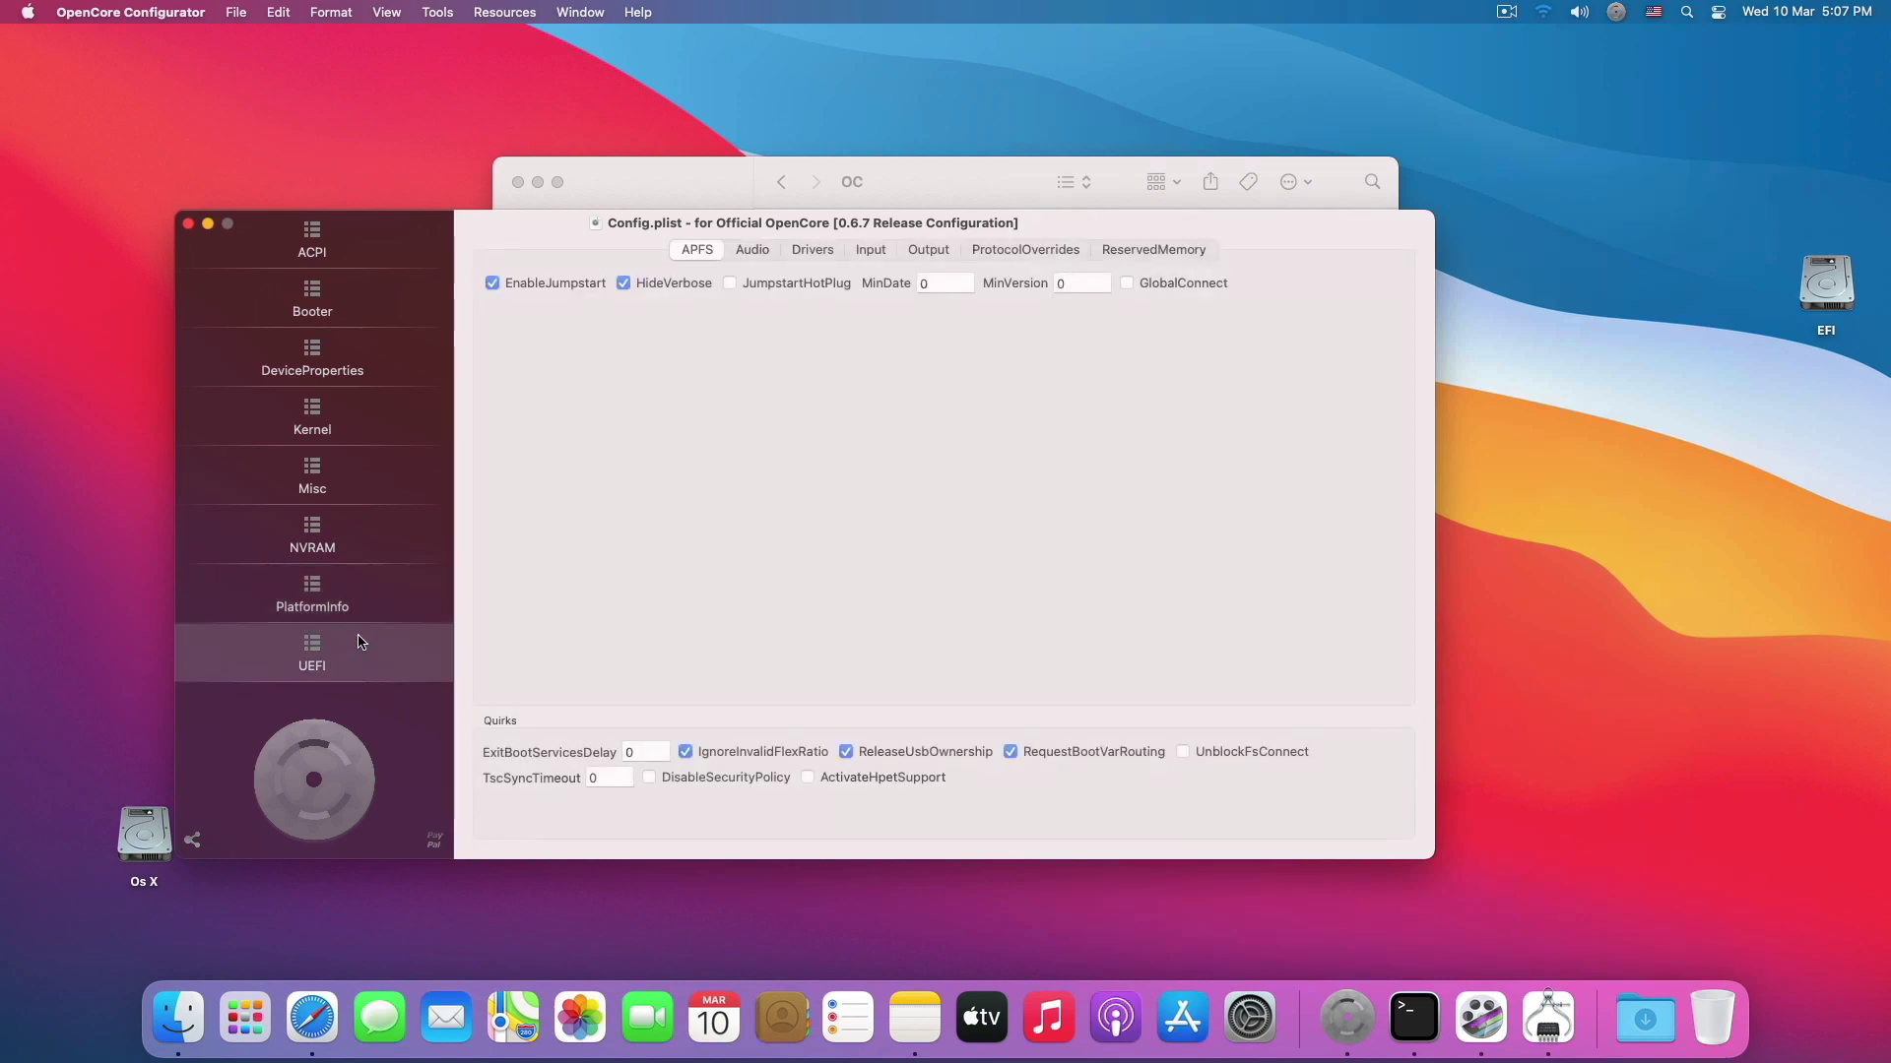
# Review the PlatformInfo, NVRAM and ACPI sections of config.plist.
pyautogui.click(364, 614)
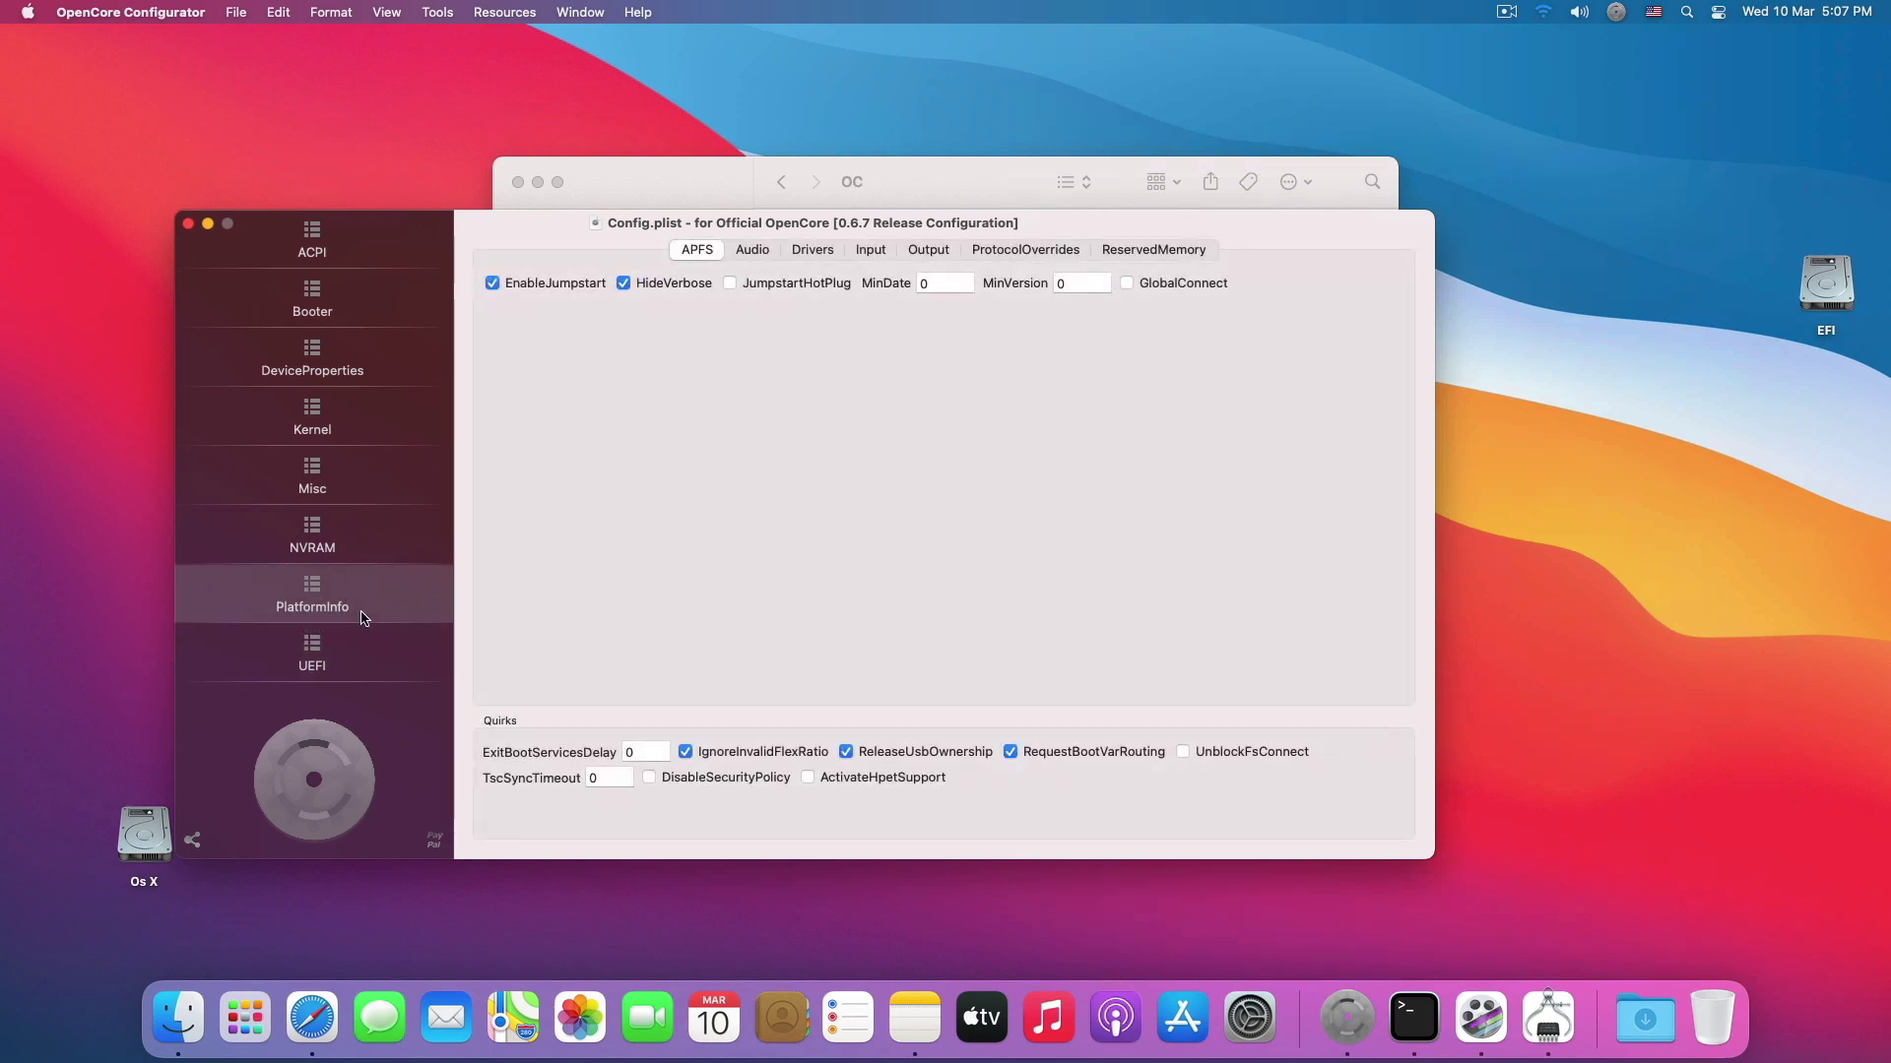
pyautogui.click(366, 556)
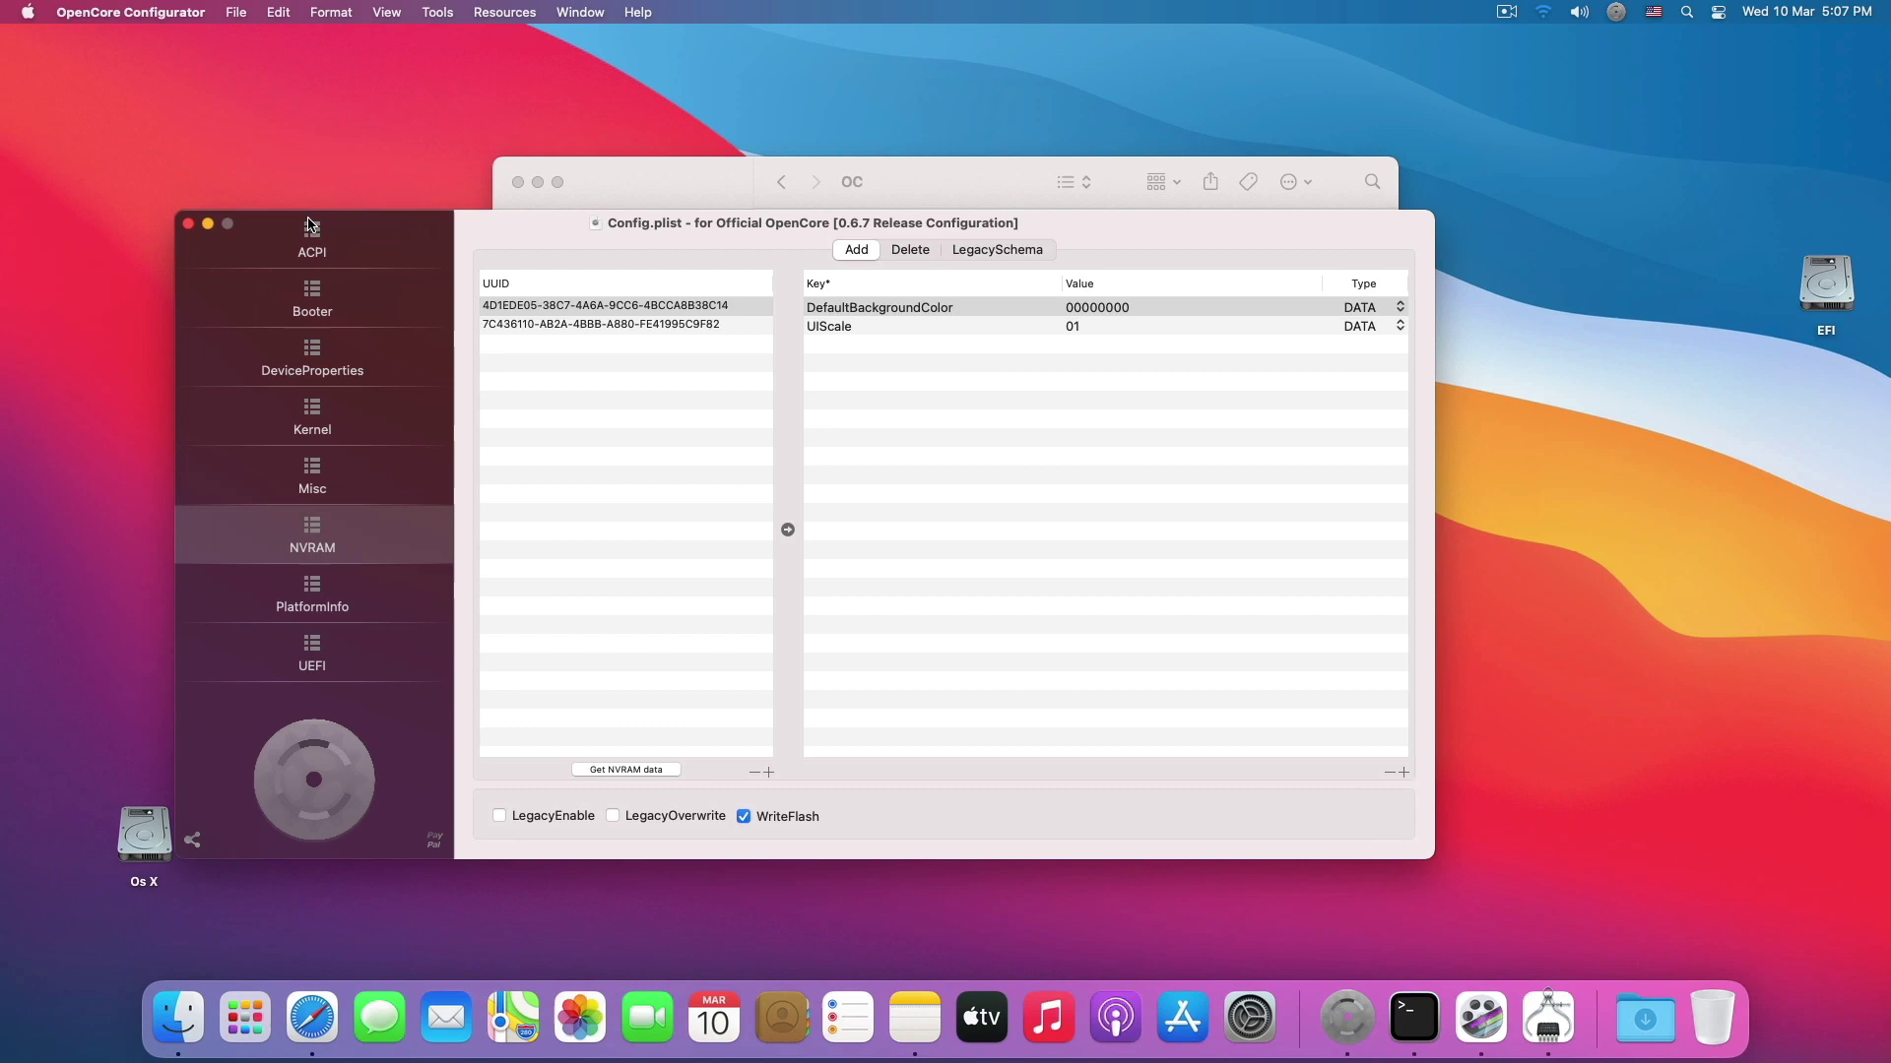
pyautogui.click(330, 218)
# Save config.plist via File > Save and close the configurator and OC folder windows.
pyautogui.click(266, 11)
pyautogui.moveTo(237, 11)
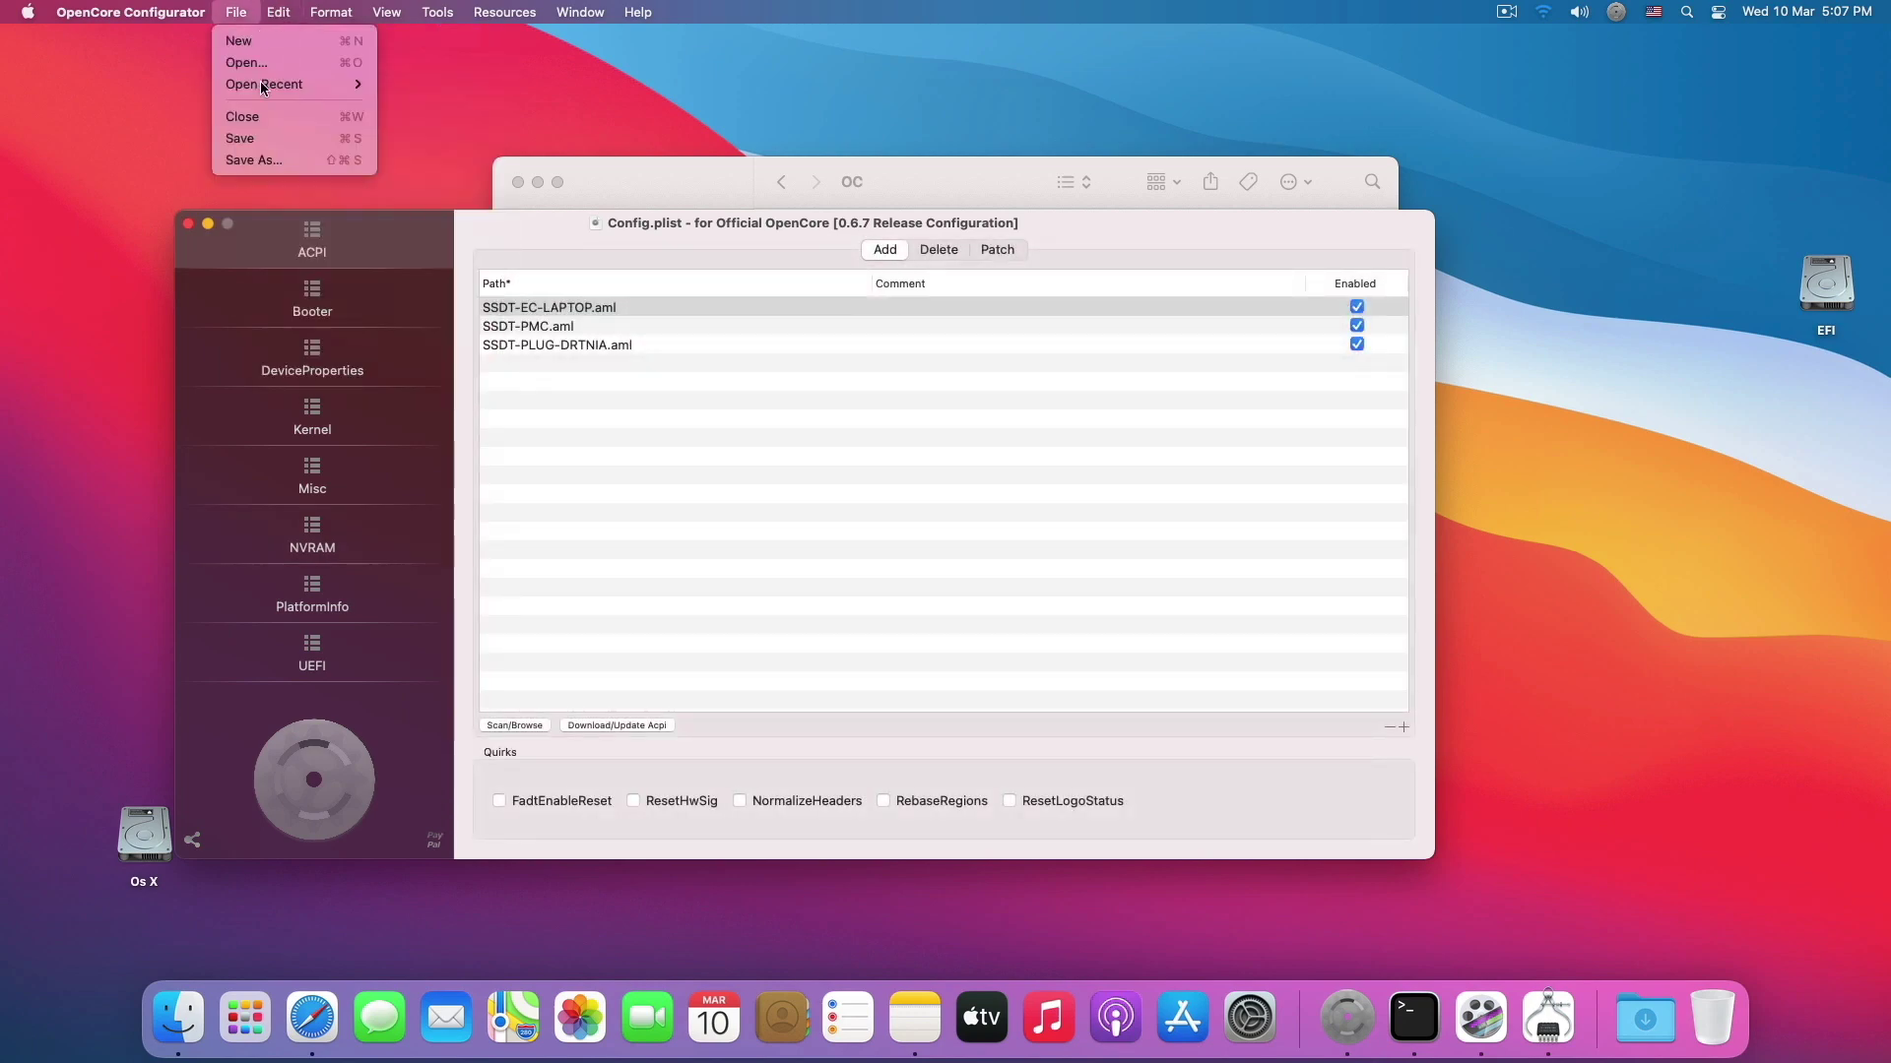
pyautogui.click(264, 139)
pyautogui.click(208, 222)
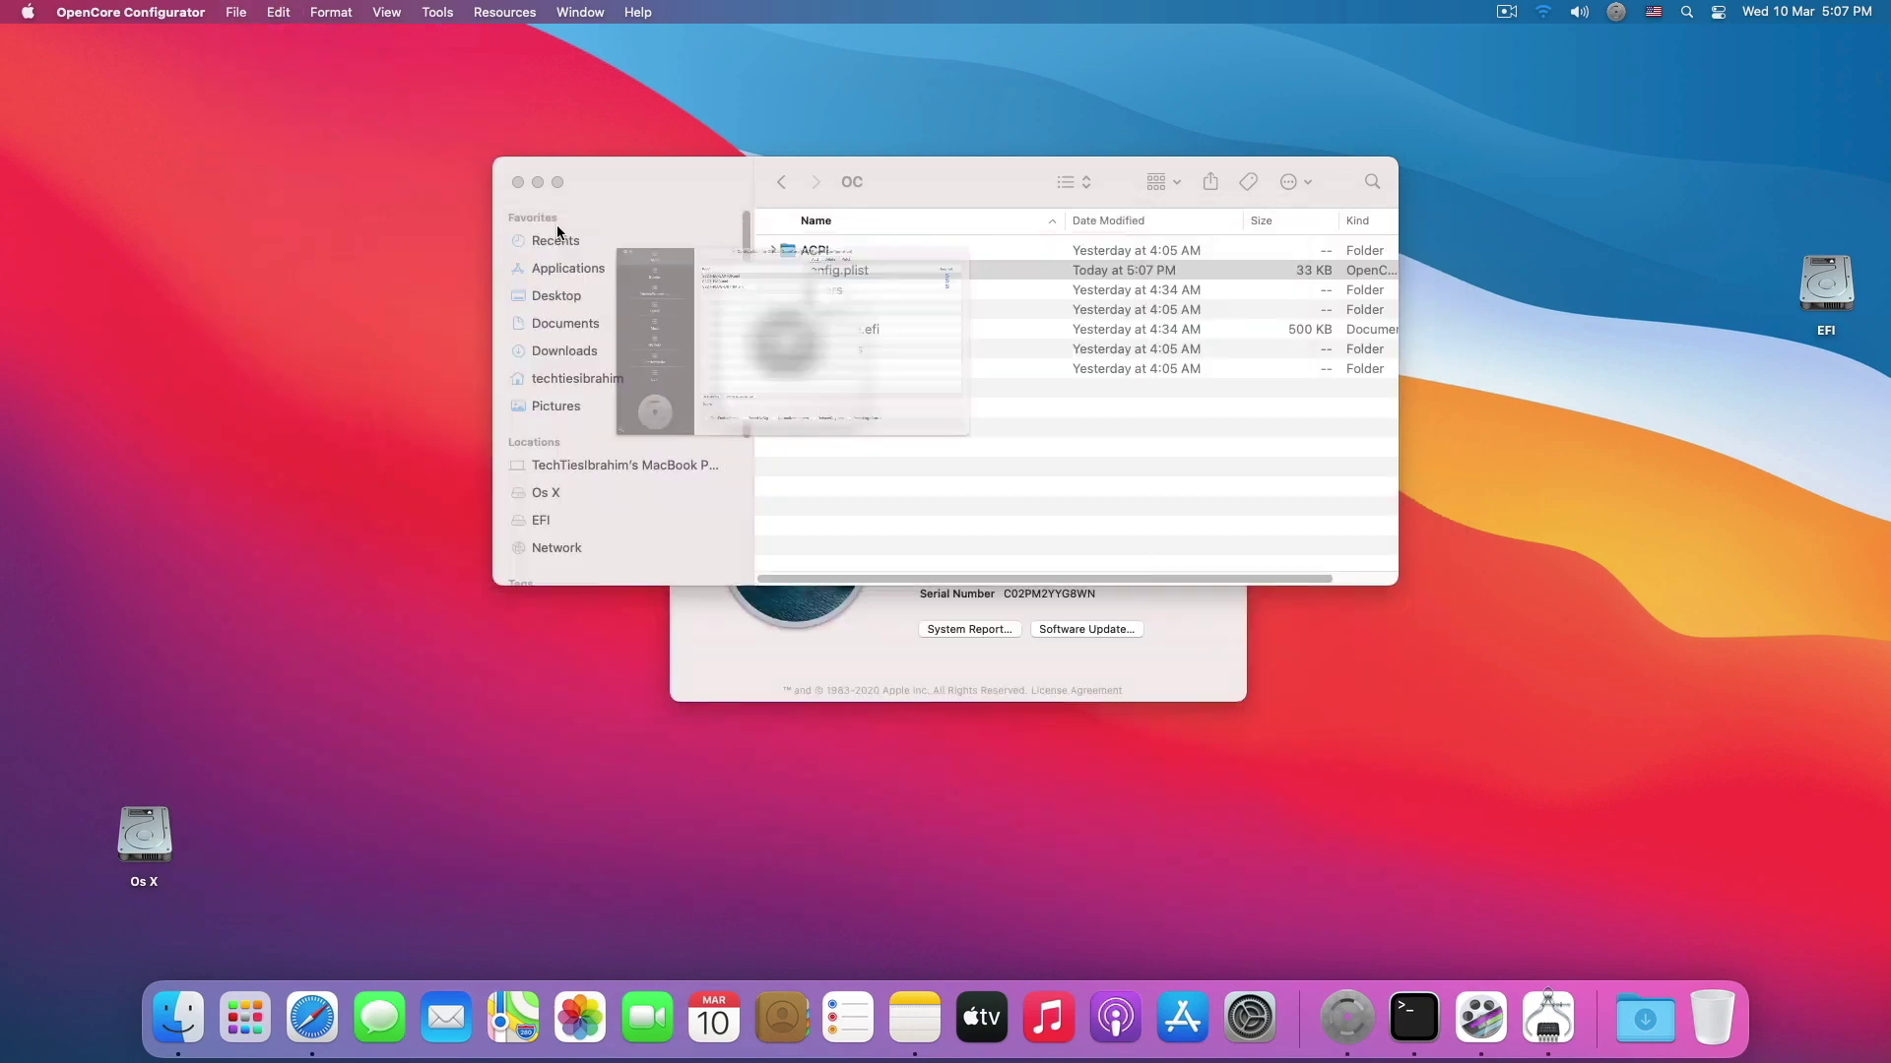
pyautogui.click(518, 183)
pyautogui.click(689, 396)
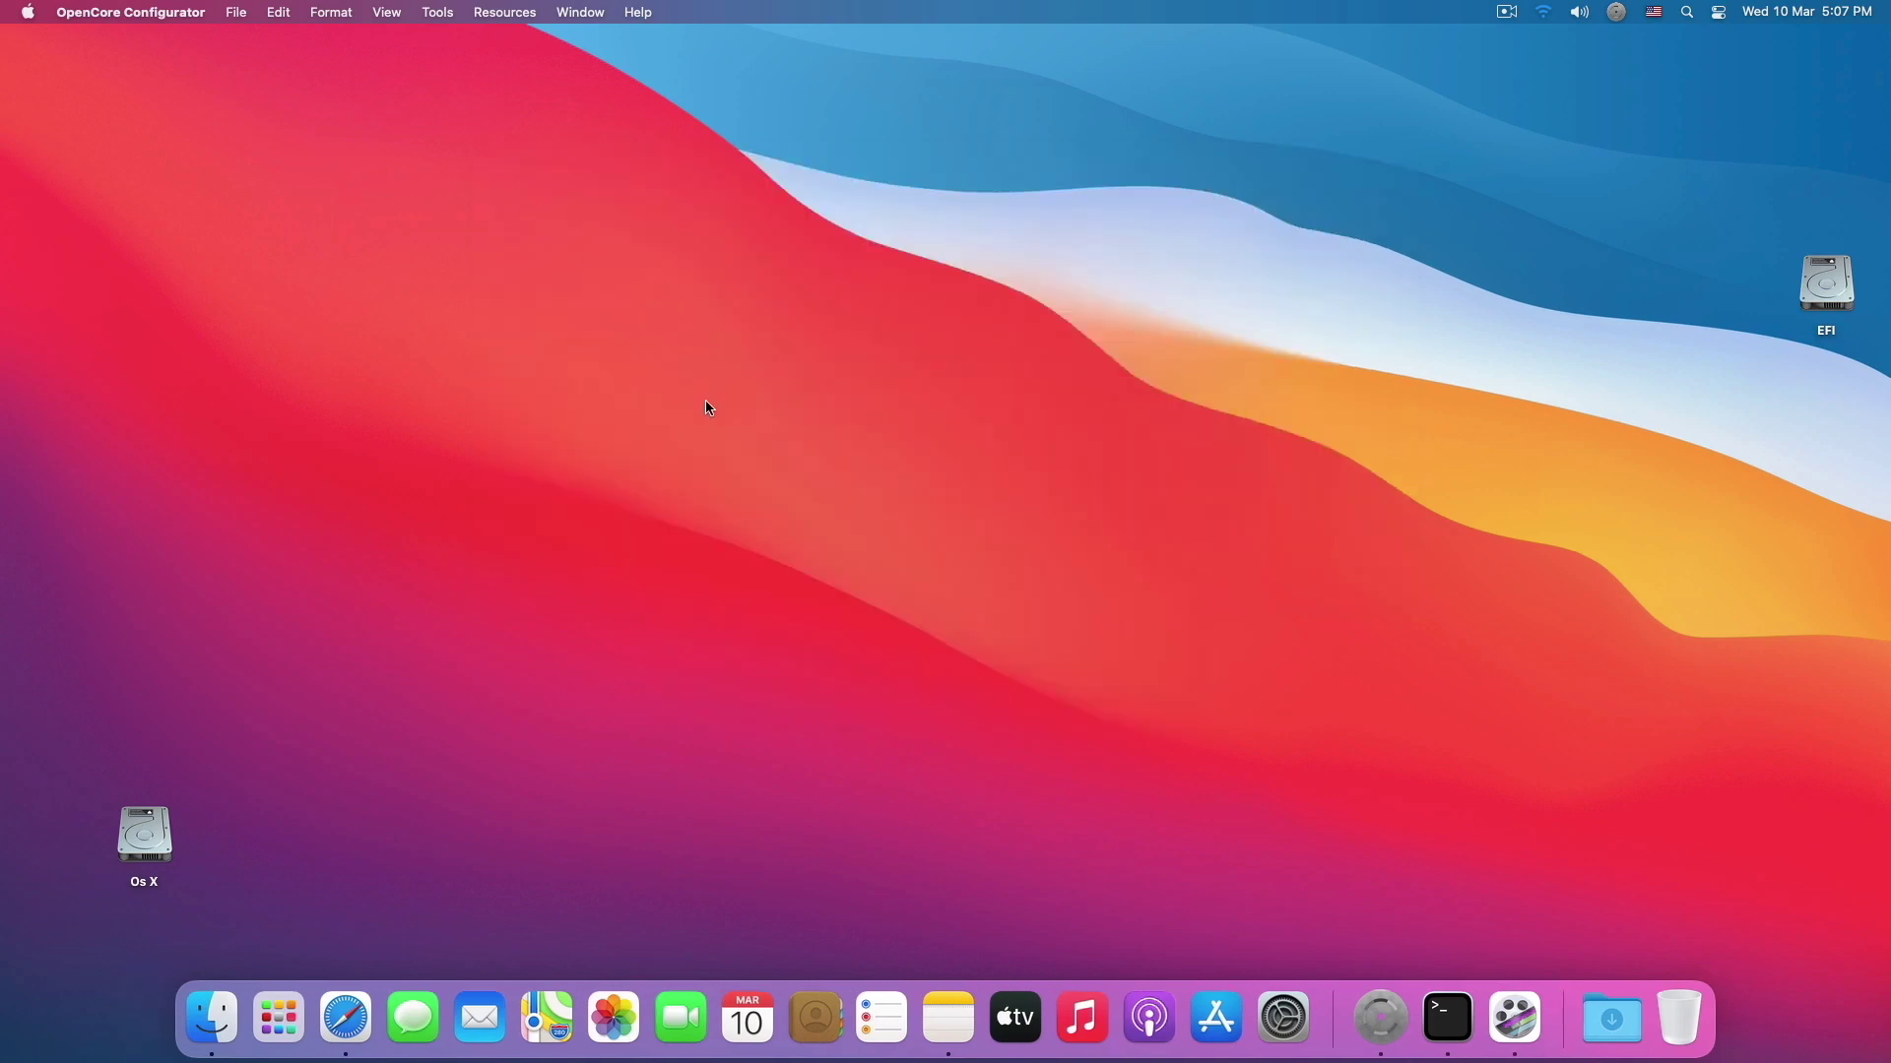